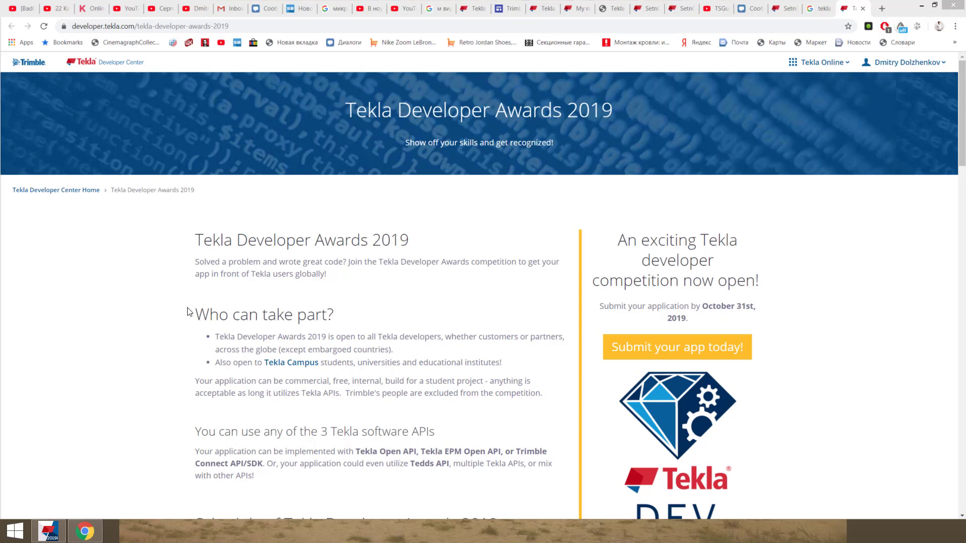
Step: Switch to Tekla Structures, search the application and component catalogue for "uda" and launch SetnGetUDAbyList
drag(201, 240, 425, 247)
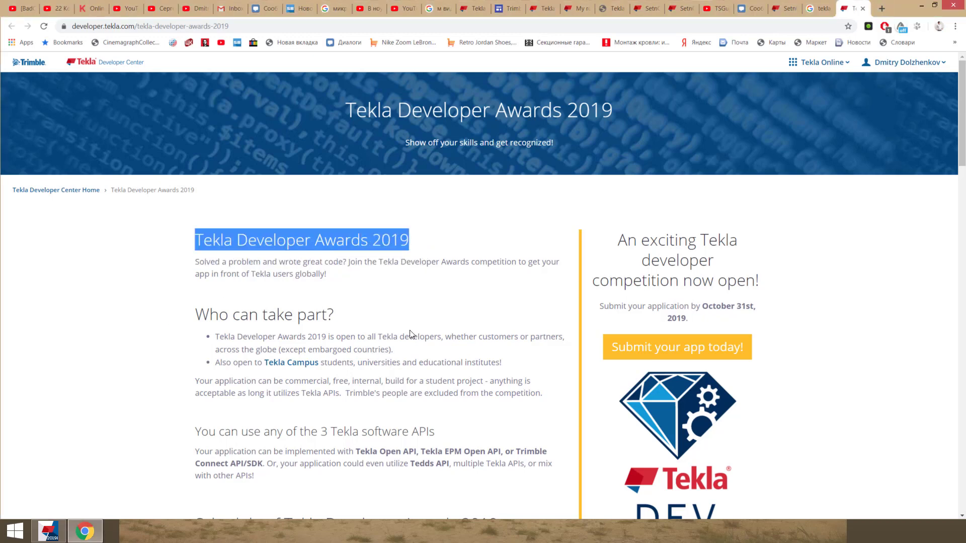
click(48, 530)
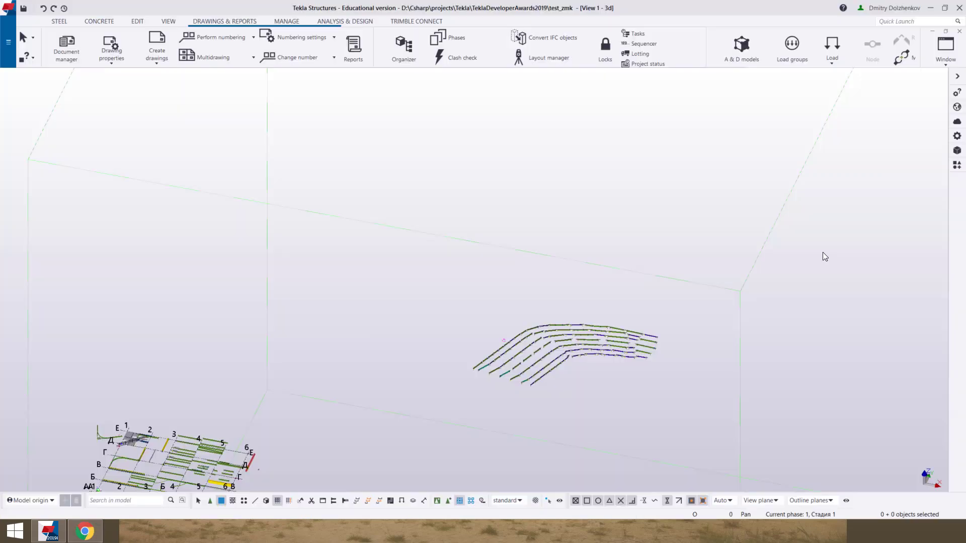
click(956, 165)
click(848, 103)
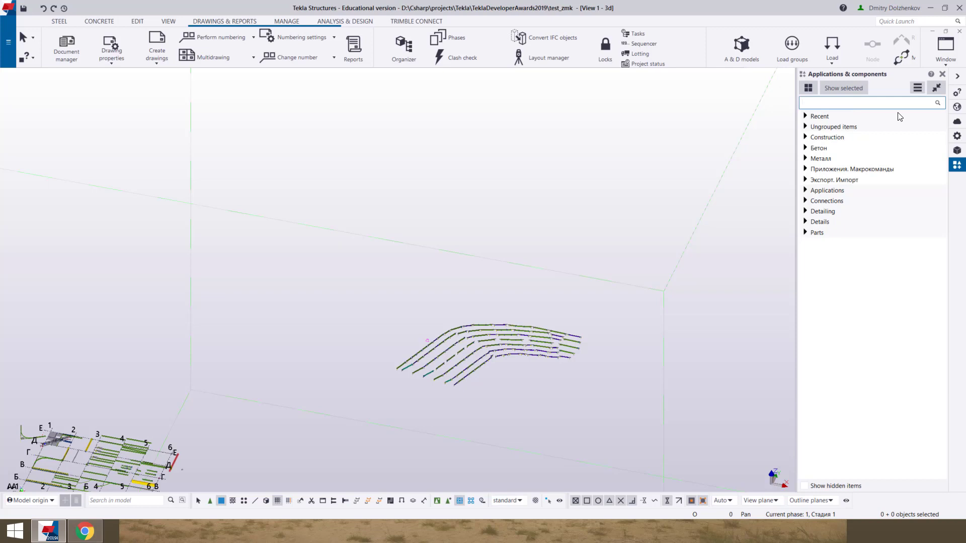
text(uda)
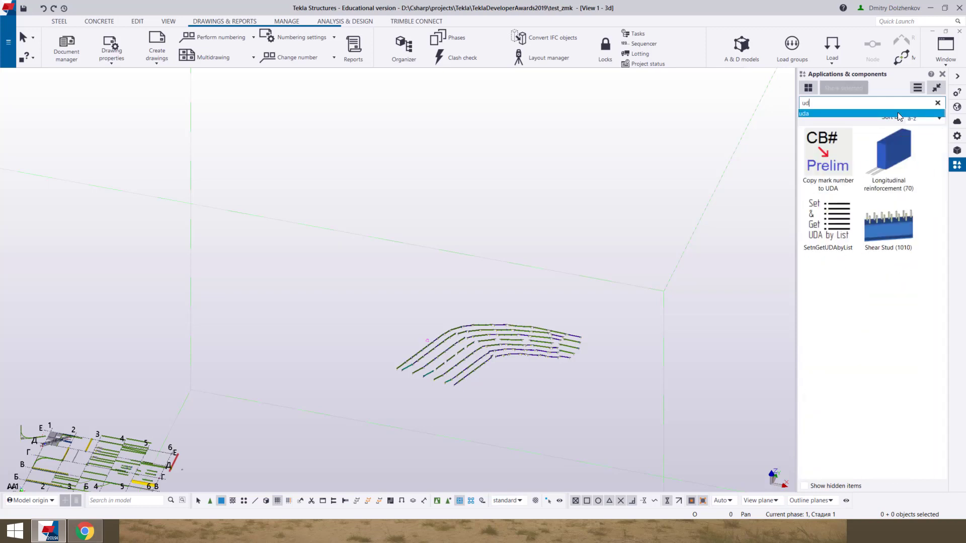
click(884, 169)
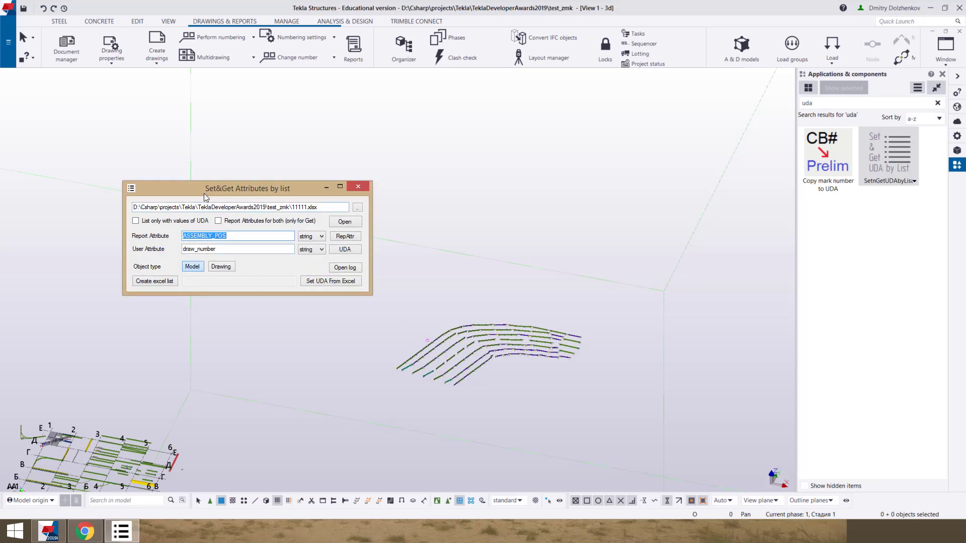
mouse_move(204, 194)
mouse_down()
mouse_move(228, 204)
mouse_move(196, 183)
mouse_up()
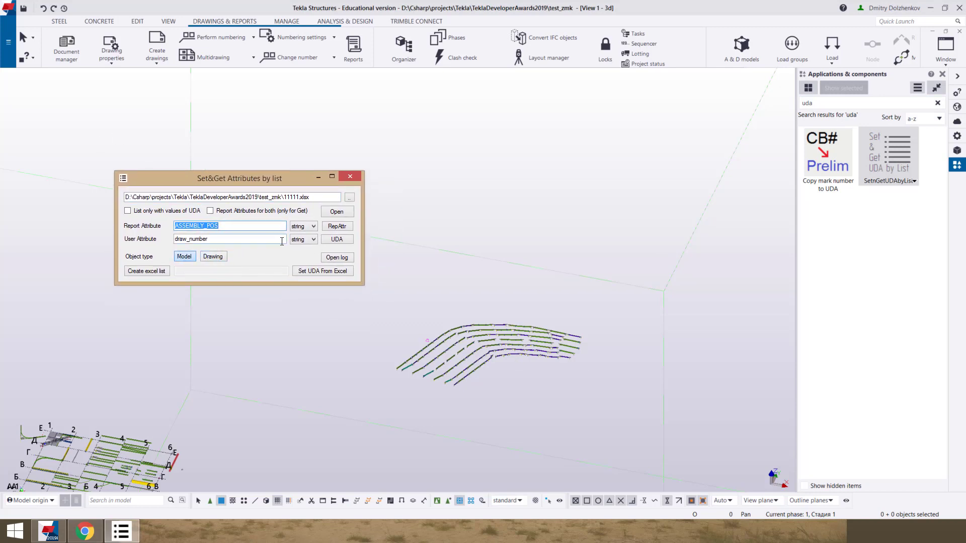
drag(280, 180, 302, 186)
click(487, 380)
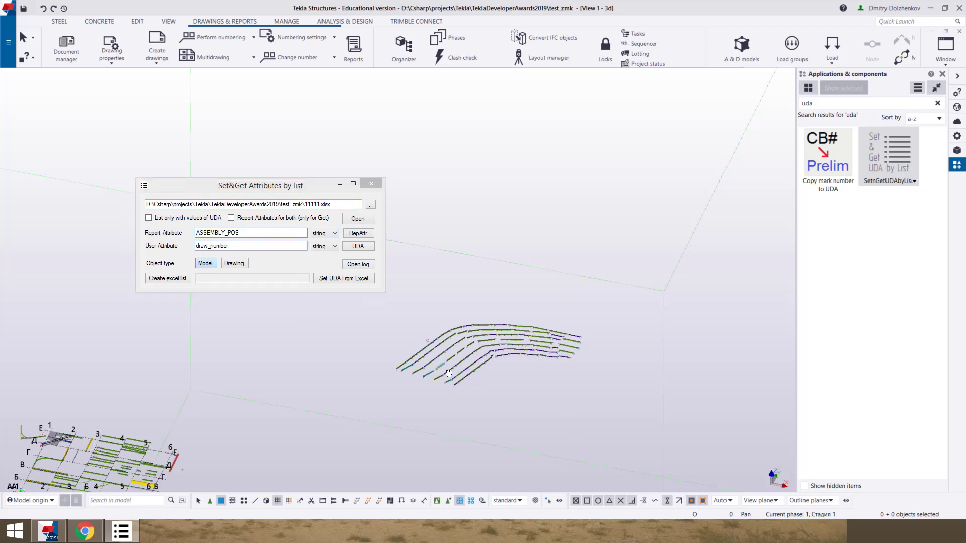
scroll(487, 380, up, 5)
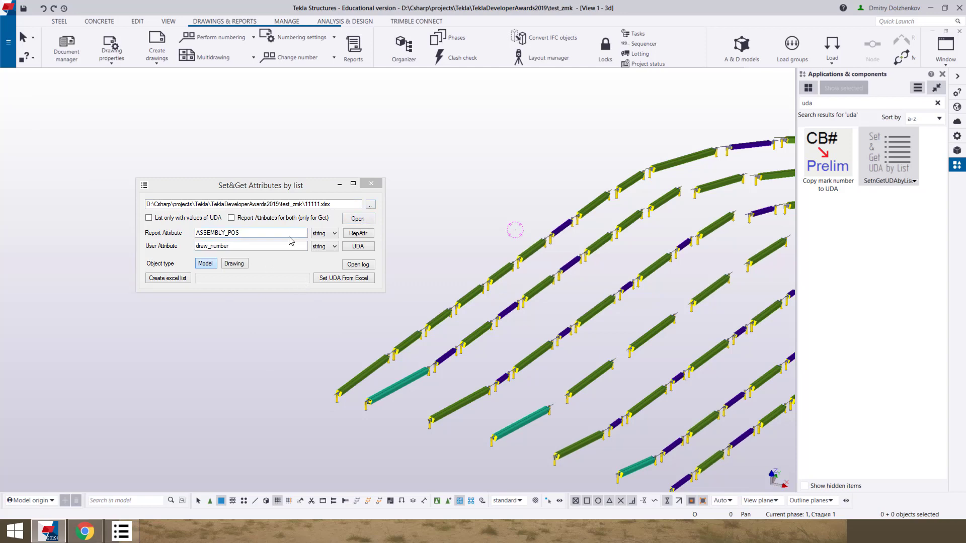
double_click(272, 232)
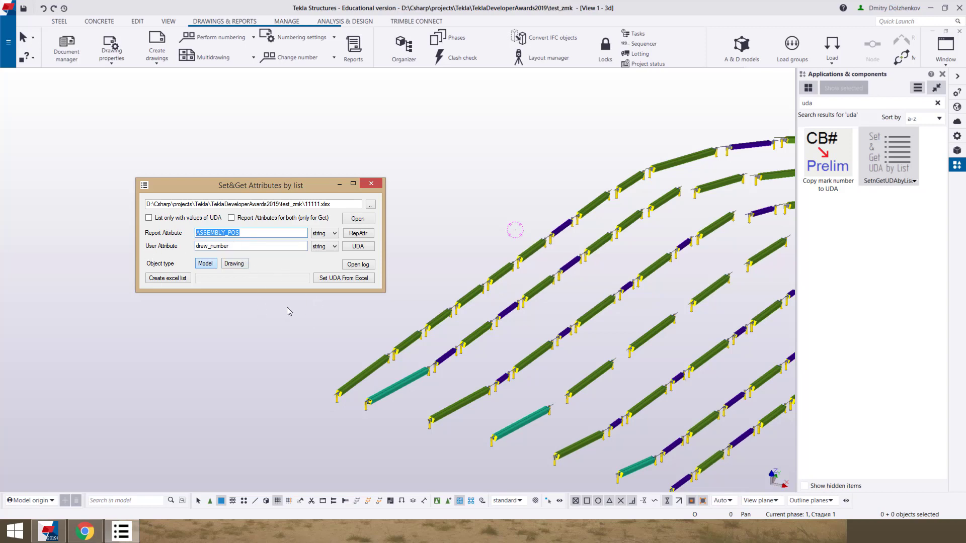
scroll(403, 332, down, 5)
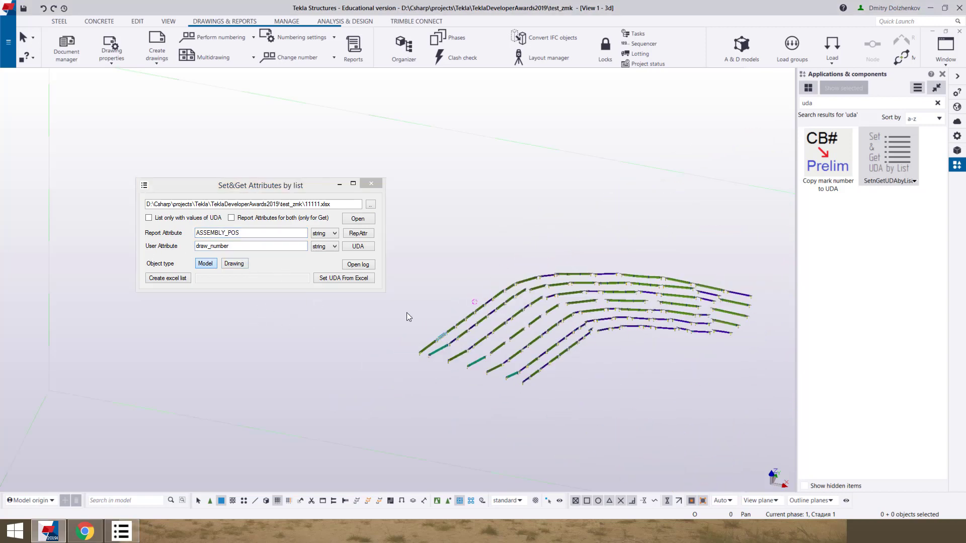
Step: Open the list of defined report attributes and its preloaded attributes file, moving the file window clear of the dialogs
click(358, 232)
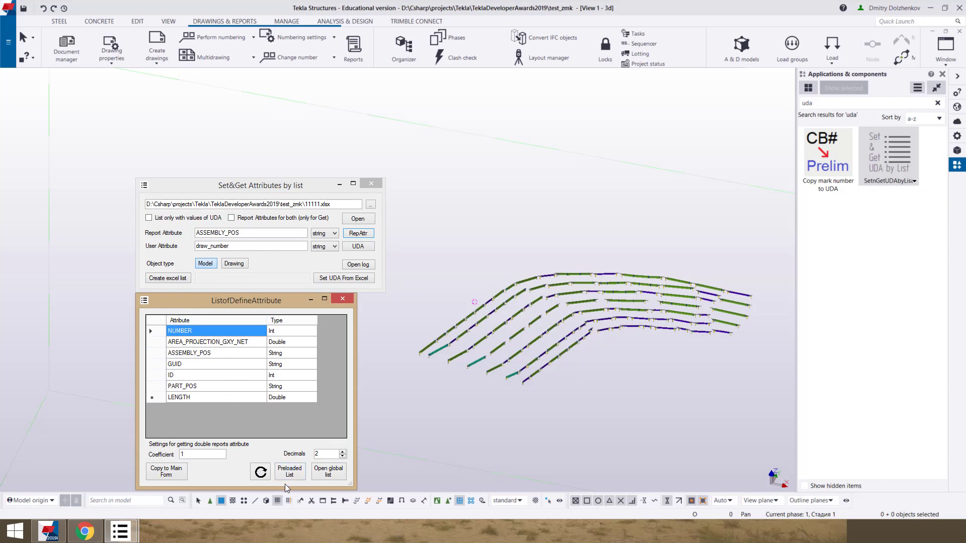
click(291, 472)
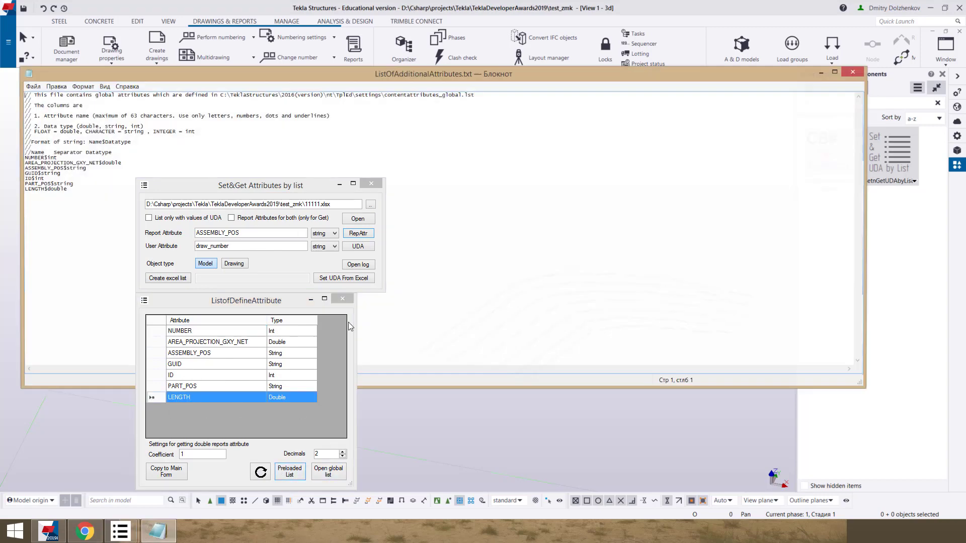
drag(254, 78, 648, 98)
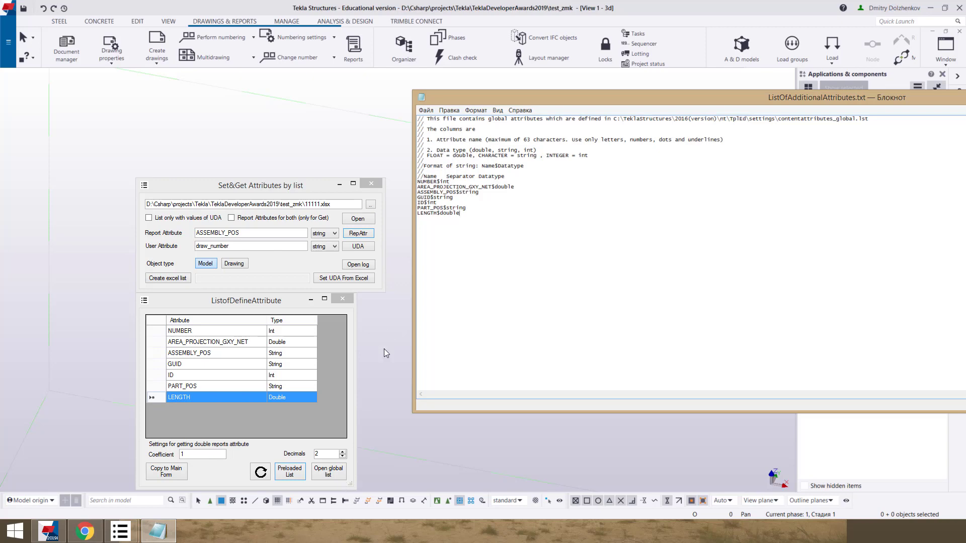
Step: Open the global attributes list and examine the attribute names and their data types
click(330, 473)
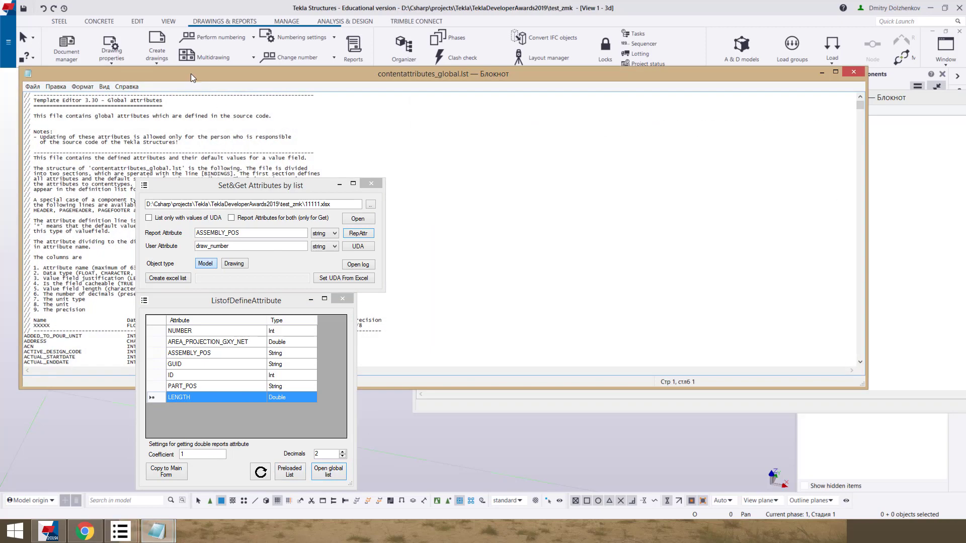
drag(189, 75, 594, 111)
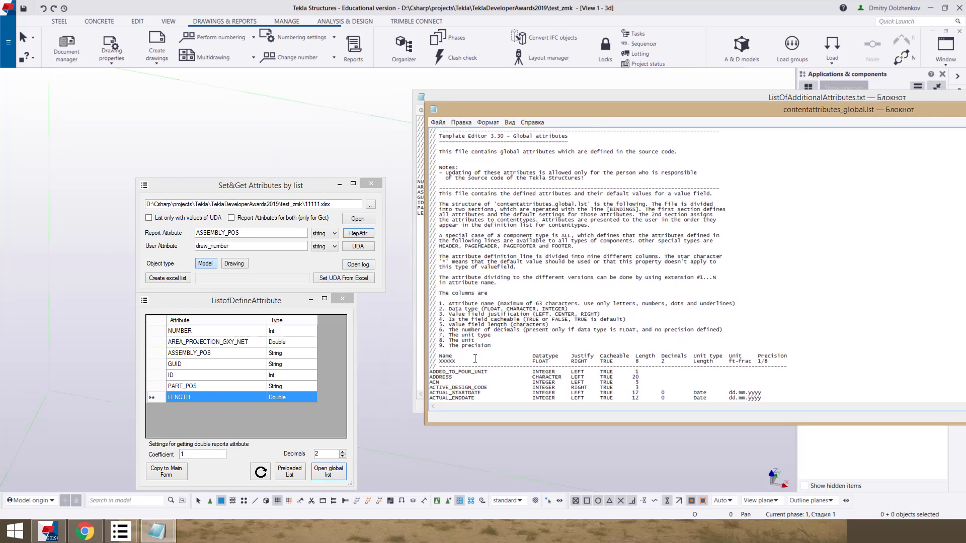
scroll(474, 358, down, 7)
key(shift+Up)
key(shift+Up)
key(Down)
key(Down)
key(Down)
key(Down)
key(Down)
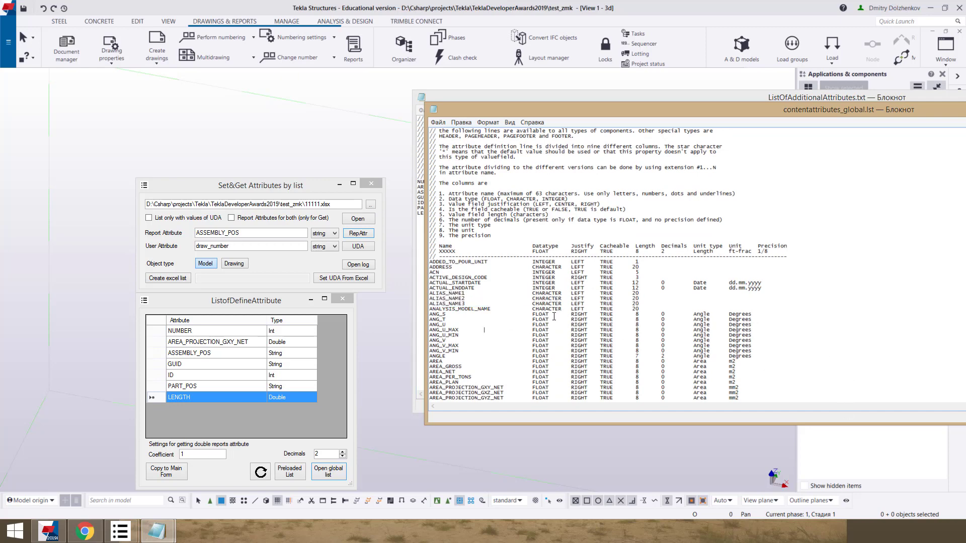
drag(555, 322, 527, 321)
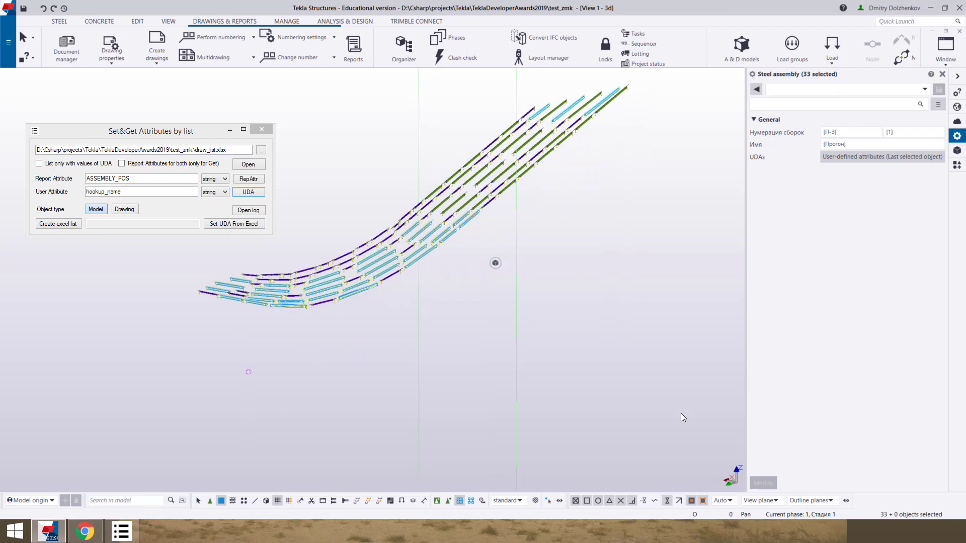
Step: Clear the selection, then select a single green purlin assembly in the curved run and open its user-defined attributes
key(Escape)
scroll(322, 347, down, 5)
scroll(328, 344, up, 10)
scroll(304, 369, down, 5)
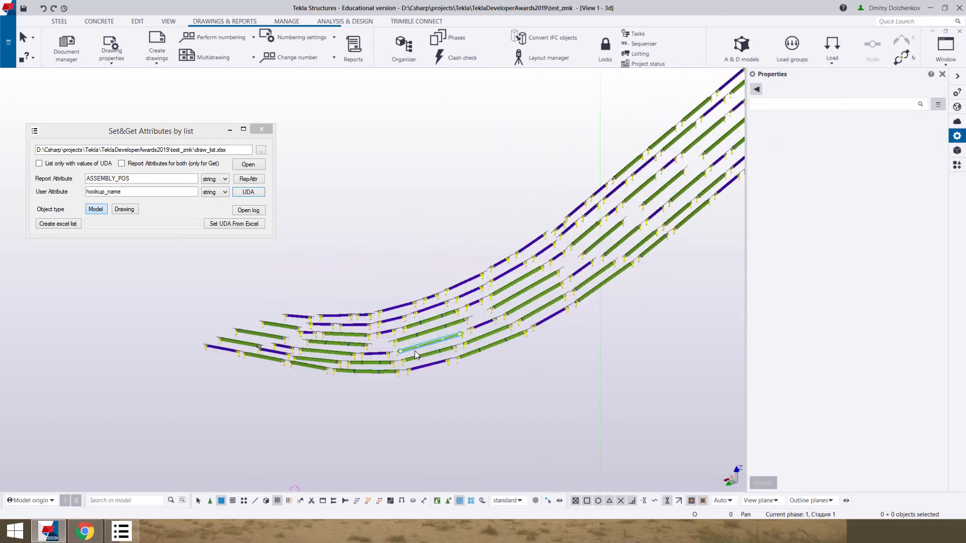
scroll(303, 369, up, 8)
double_click(473, 364)
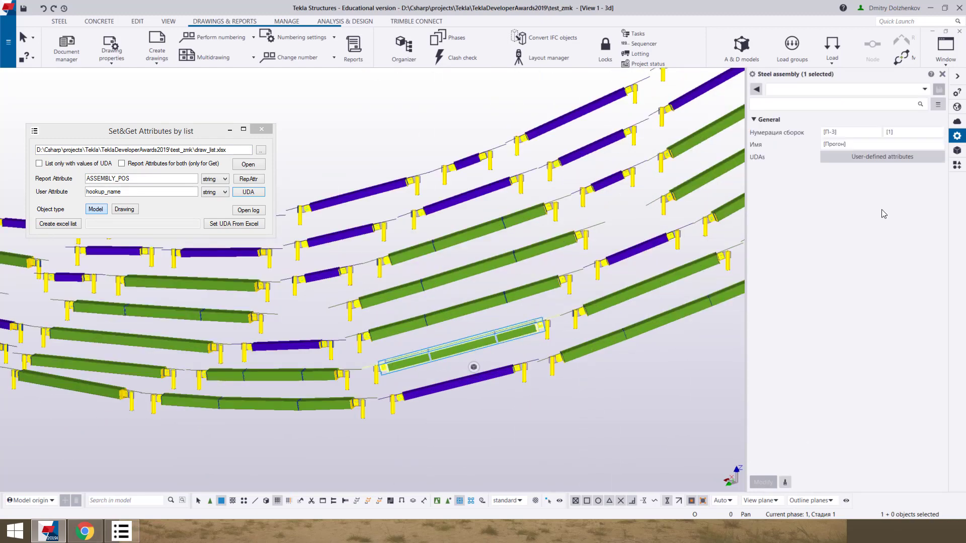
scroll(307, 322, down, 5)
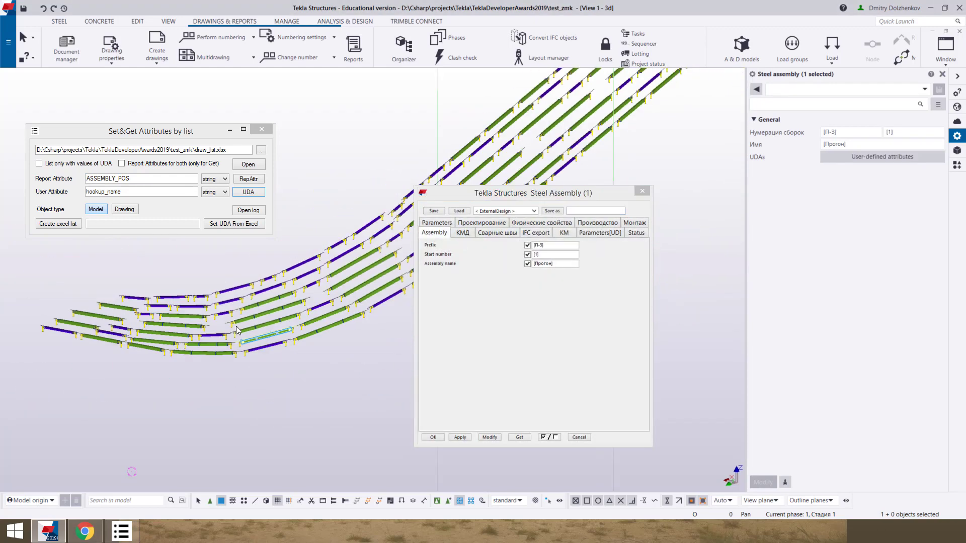
ctrl+middle_drag(307, 322, 280, 345)
scroll(309, 337, down, 3)
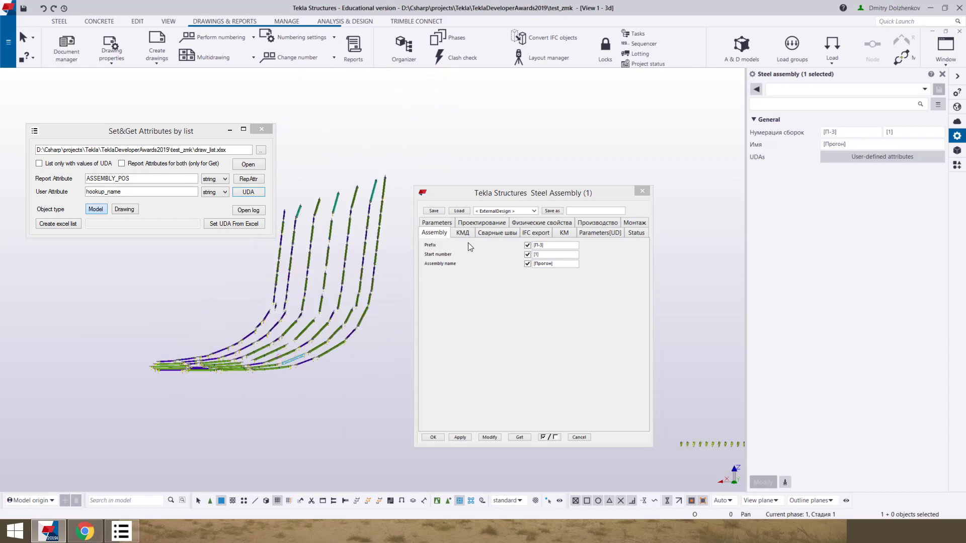
Step: Set the selected assembly's drawing number (Чертеж) to 444 in the КМД attributes and apply the modification
click(462, 232)
ctrl+middle_drag(268, 362, 312, 352)
click(466, 301)
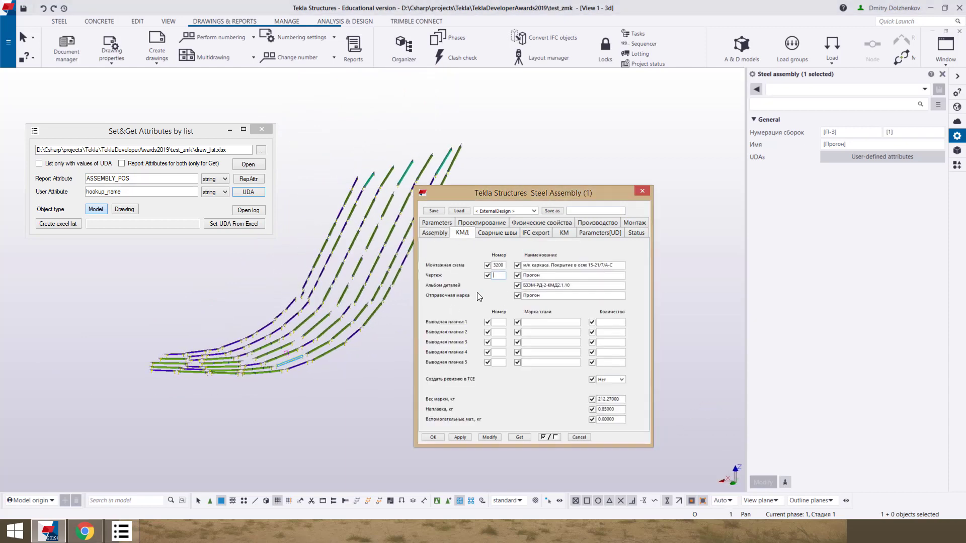
scroll(330, 367, up, 5)
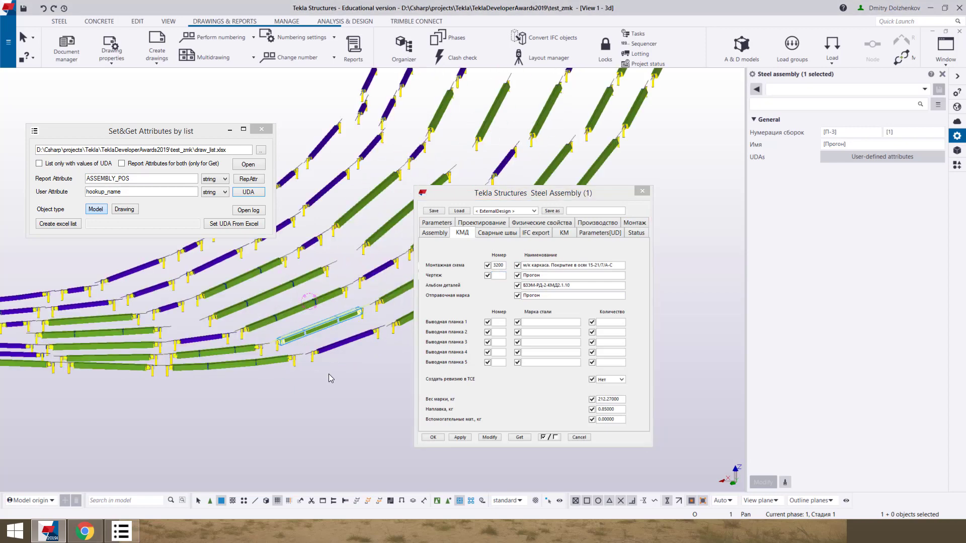
double_click(138, 194)
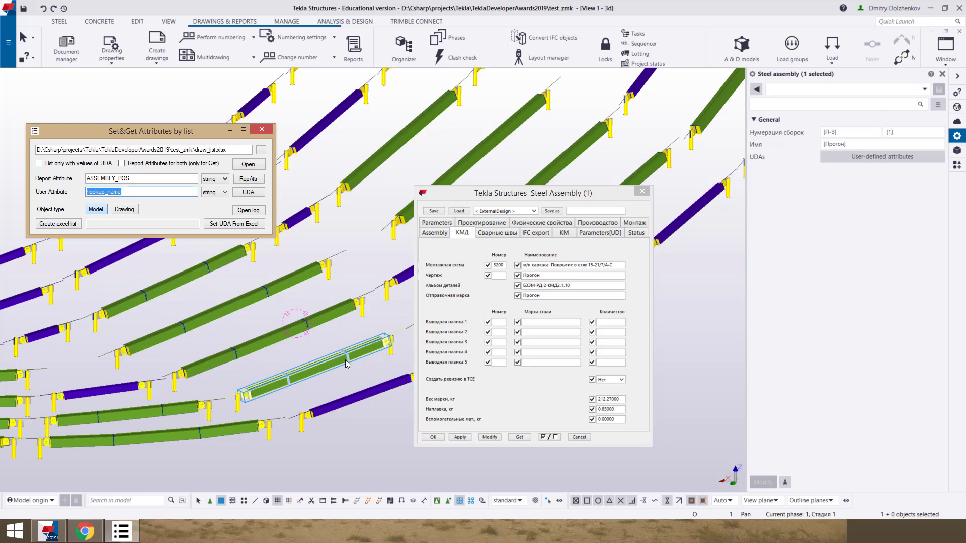
click(498, 276)
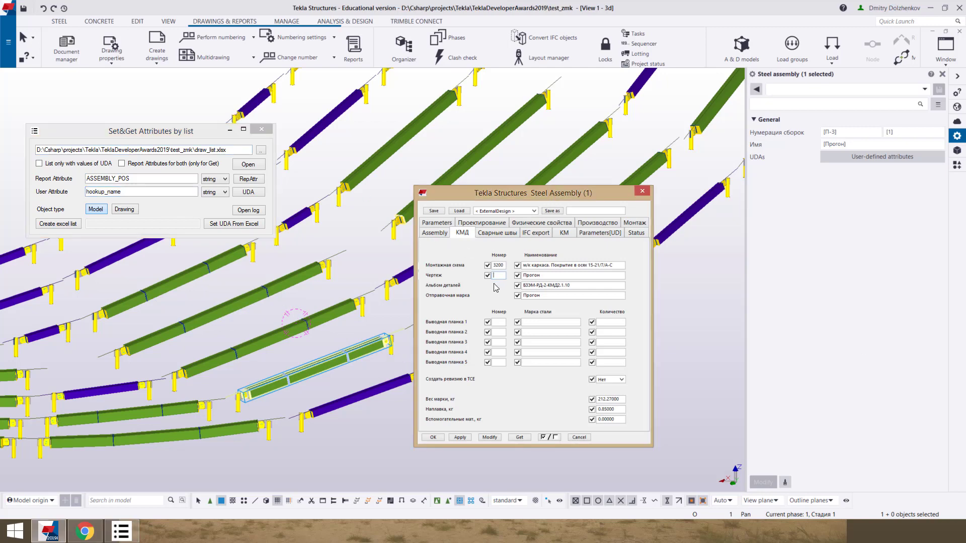
text(444)
click(489, 437)
Step: Get the selected assembly's existing UDAs, copy draw_number to the main form as the User Attribute, and close the list
click(254, 194)
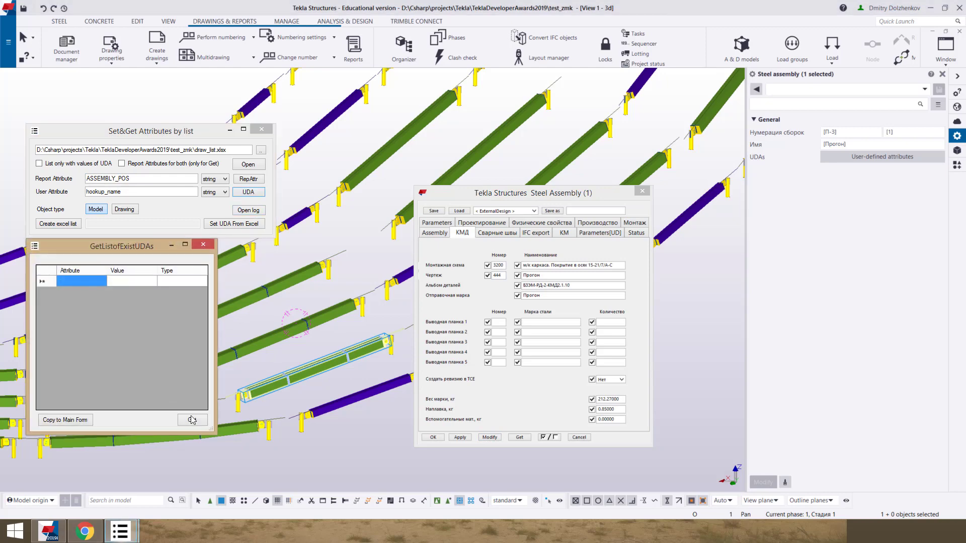
click(187, 422)
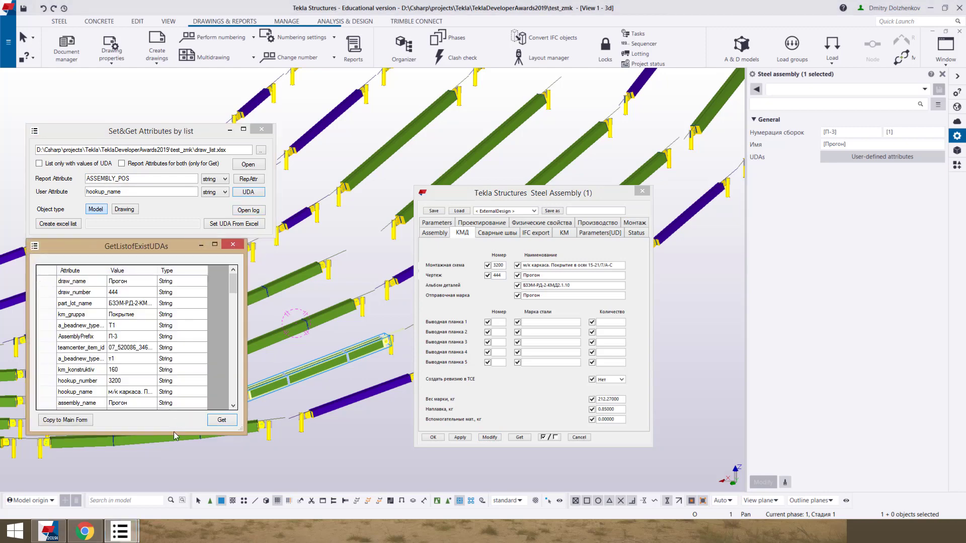
click(98, 293)
scroll(101, 296, down, 1)
scroll(99, 296, up, 1)
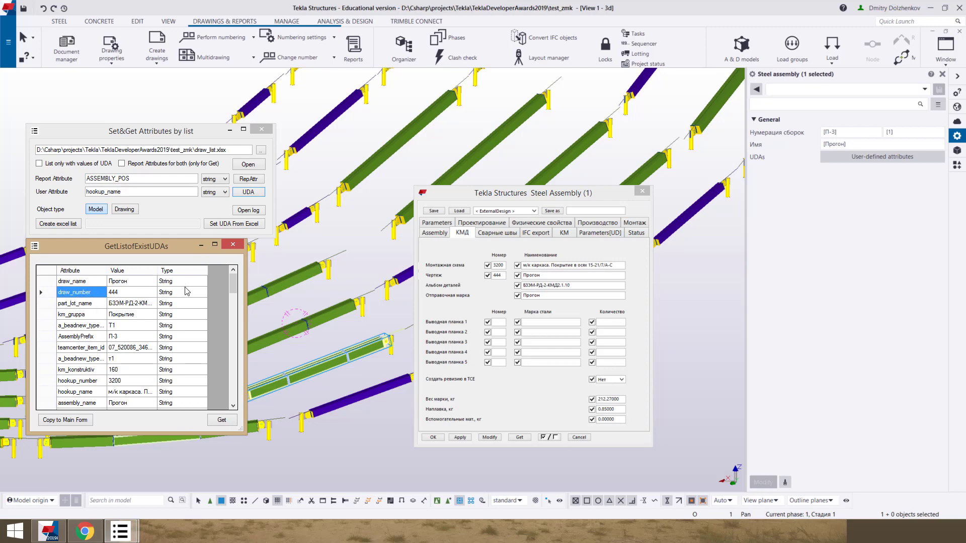
click(80, 420)
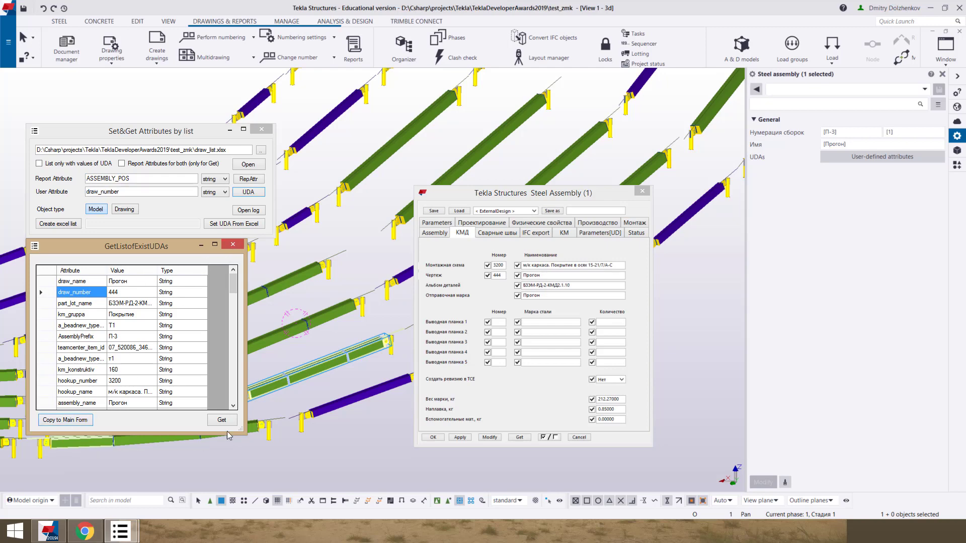
click(235, 247)
drag(120, 192, 58, 190)
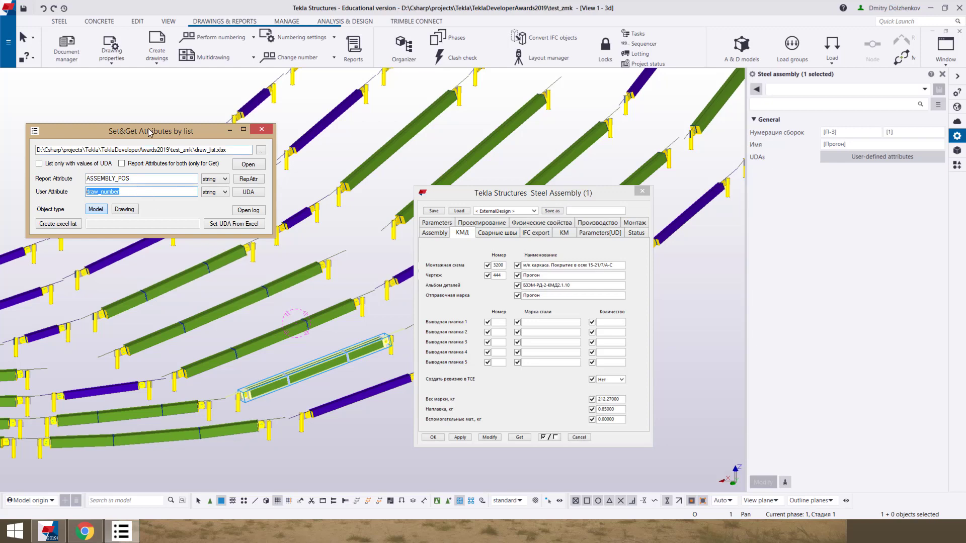
drag(150, 135, 158, 142)
scroll(225, 398, down, 10)
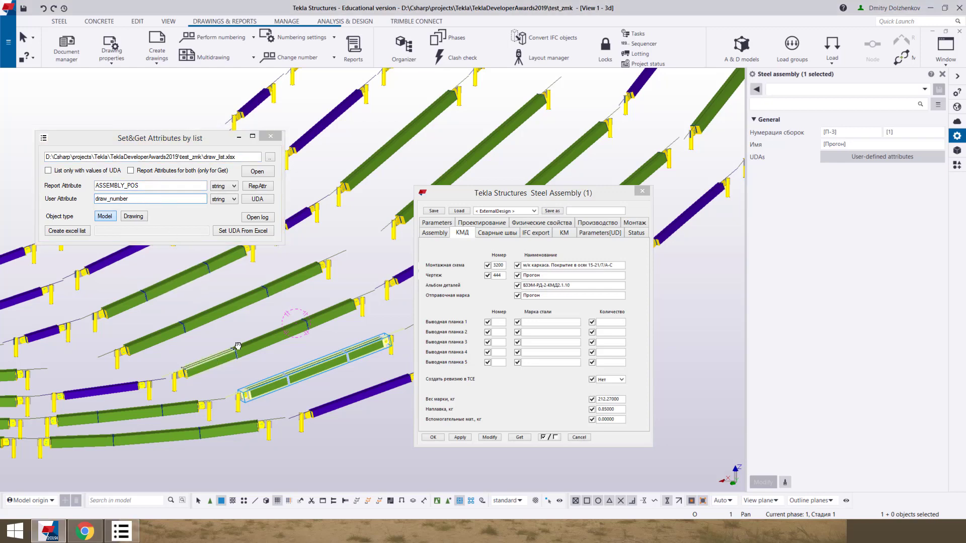
scroll(145, 398, down, 5)
drag(104, 411, 276, 260)
scroll(177, 382, up, 10)
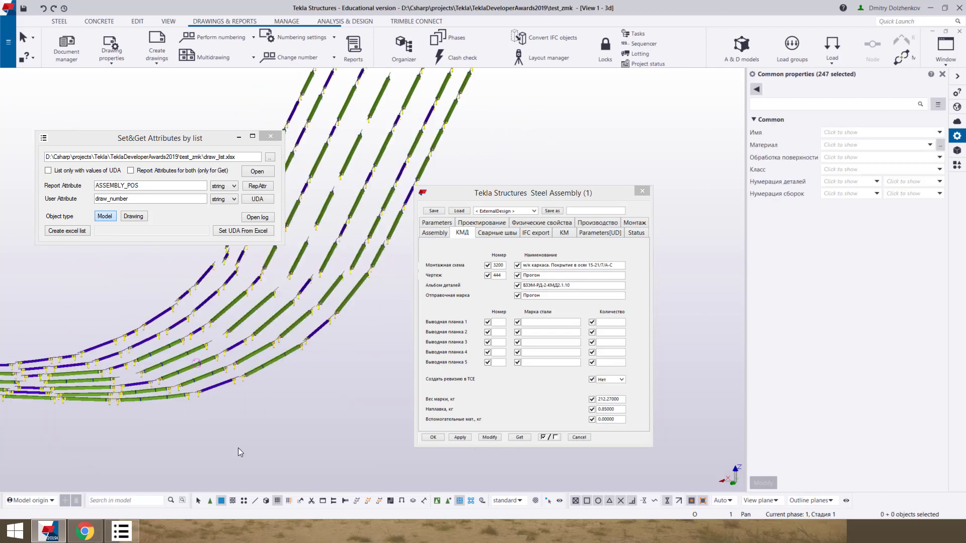
click(263, 412)
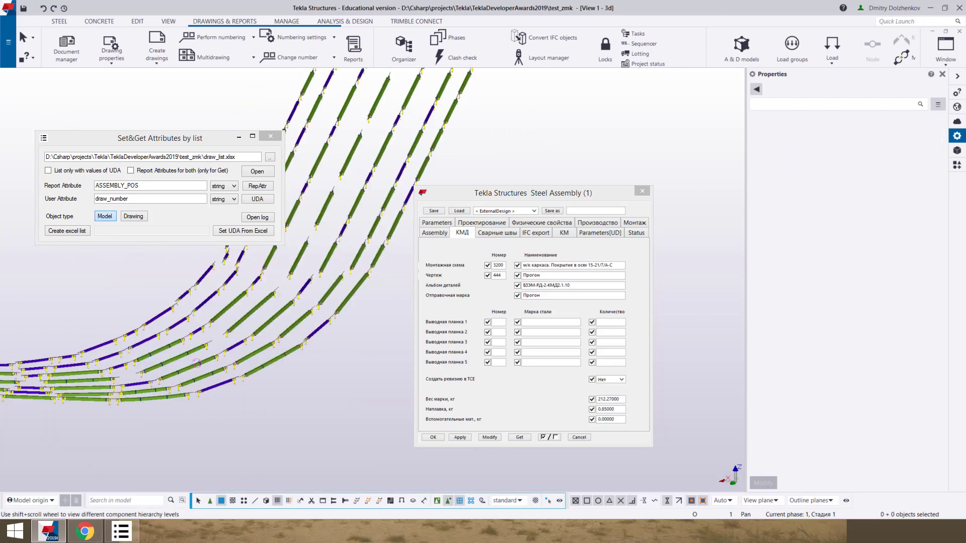
Step: Select all purlin assemblies in the curved group and create the draw_list.xlsx Excel list with ASSEMBLY_POS and draw_number
middle_drag(254, 378, 296, 360)
scroll(209, 400, down, 5)
drag(173, 408, 428, 146)
scroll(384, 297, up, 5)
scroll(368, 267, down, 5)
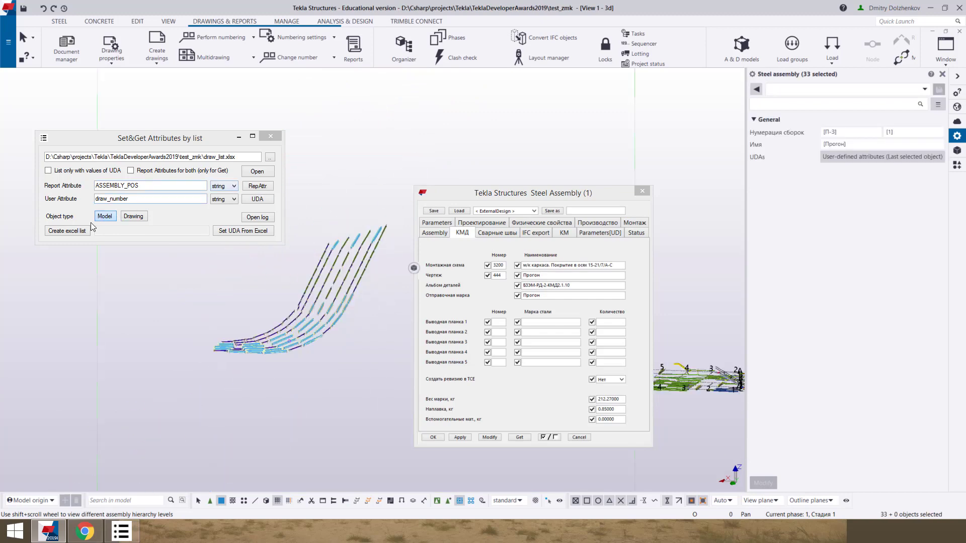
click(75, 232)
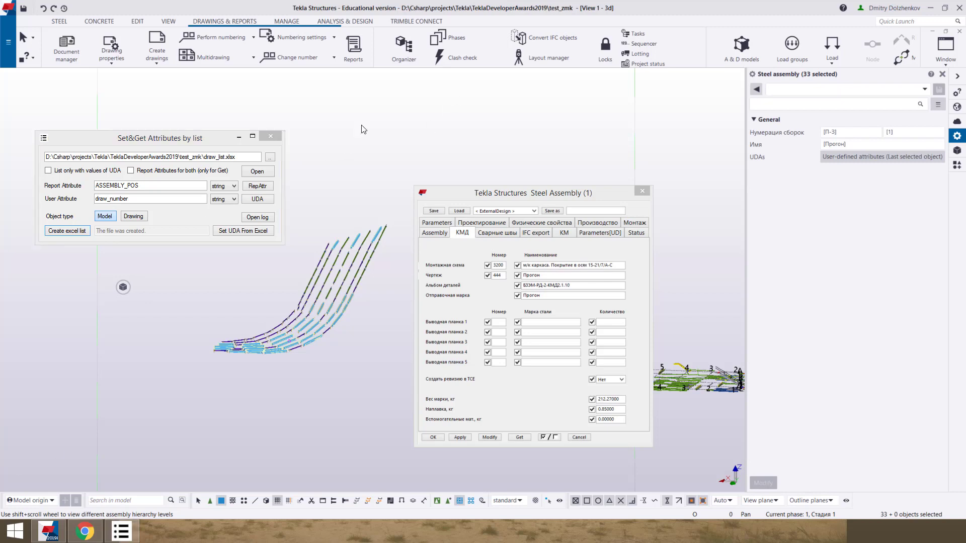
Step: Open the draw_list.xlsx list, minimize the tool window and enter 2525 as the draw_number of П-3-1
click(270, 175)
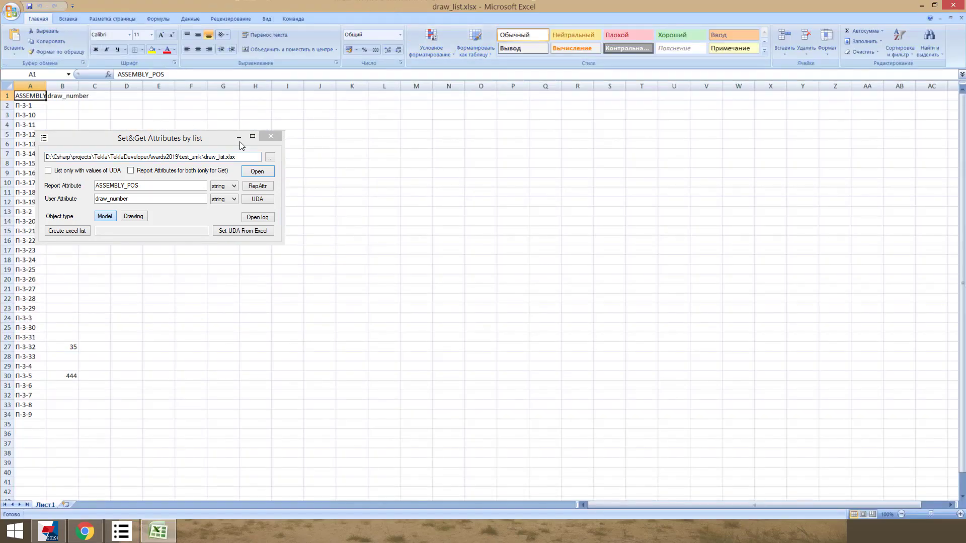
click(239, 137)
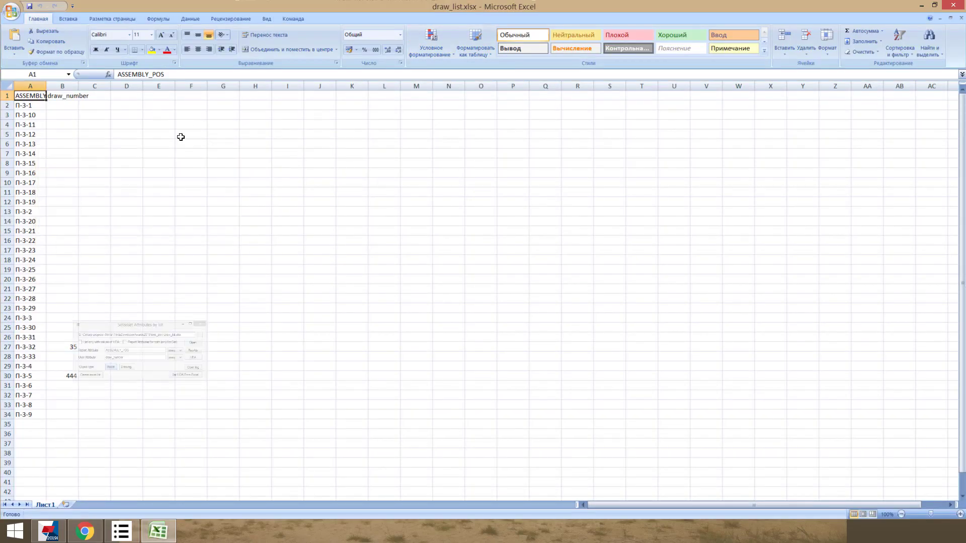
click(73, 105)
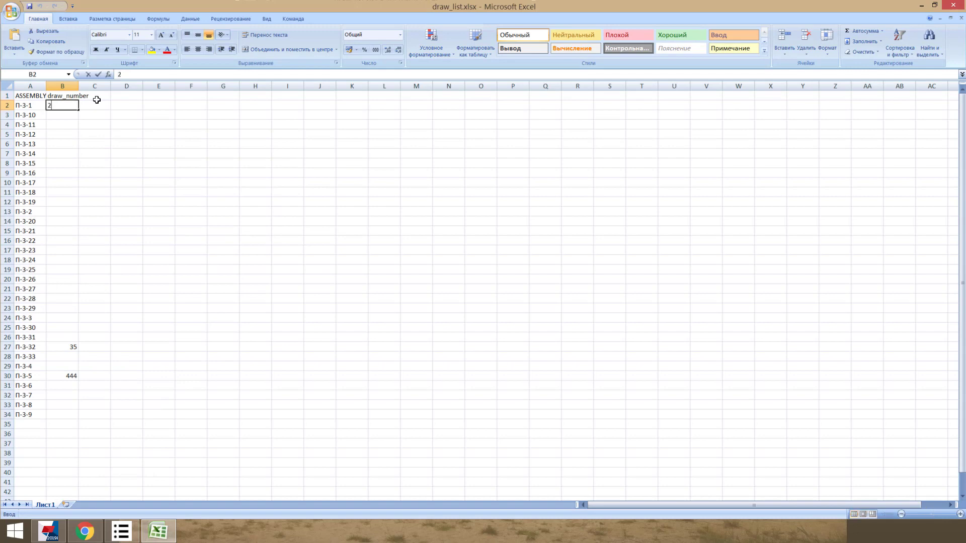
text(2525)
key(Return)
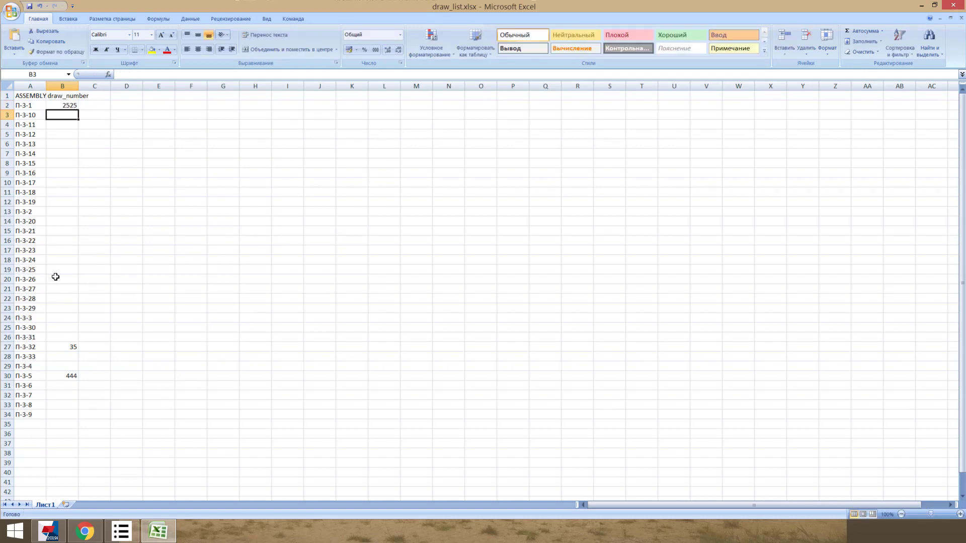
Step: Clear the old draw_number values in B25:B31 and fill the column down to row 34 as an incrementing series from 2525
drag(74, 330, 71, 385)
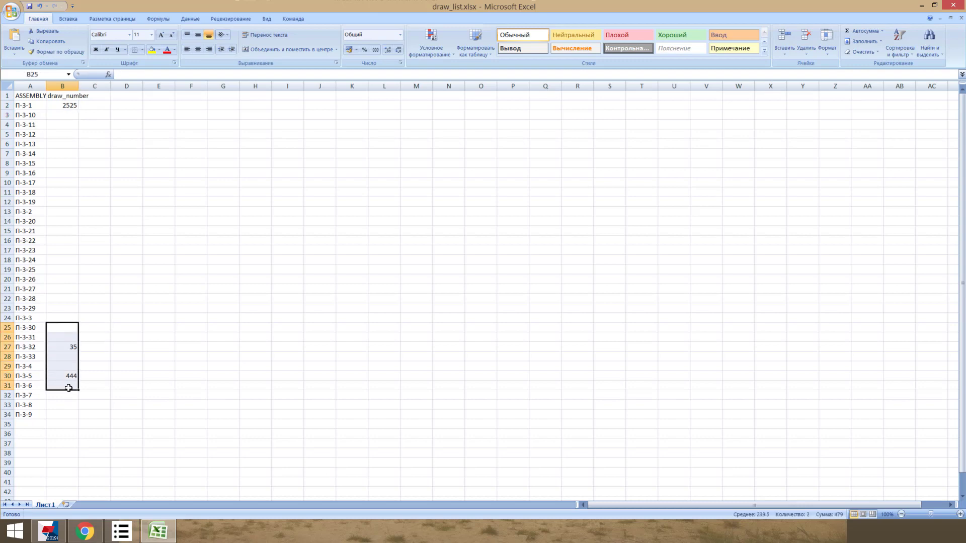
key(Delete)
click(74, 106)
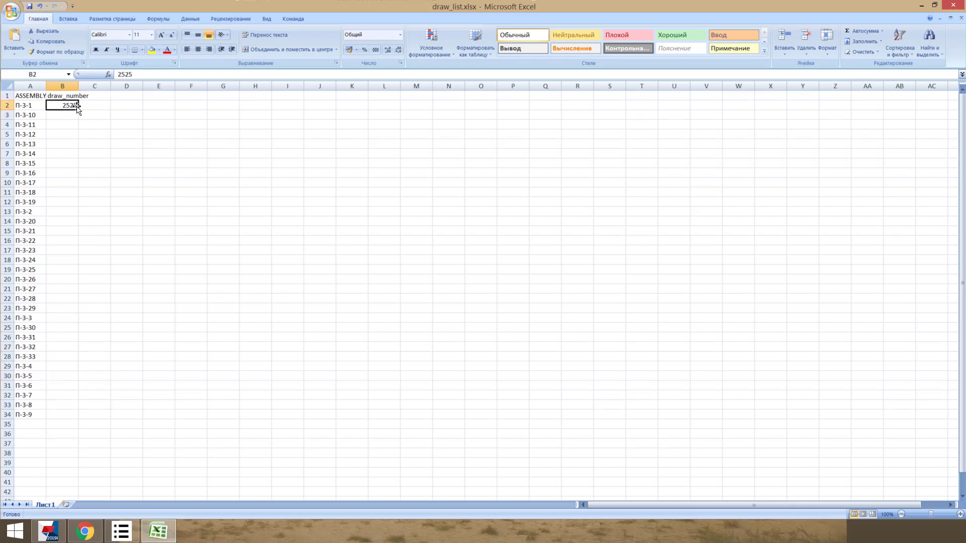
double_click(78, 109)
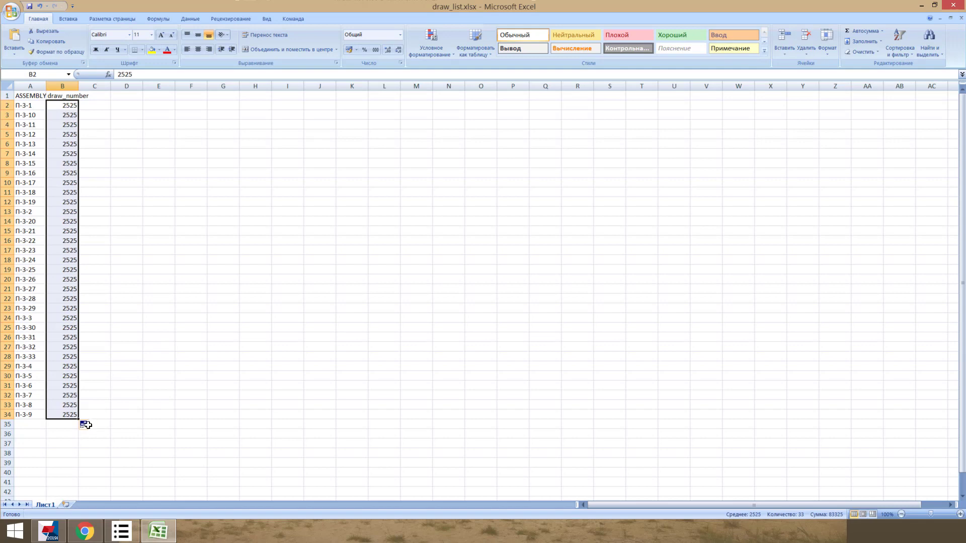
click(83, 424)
click(108, 448)
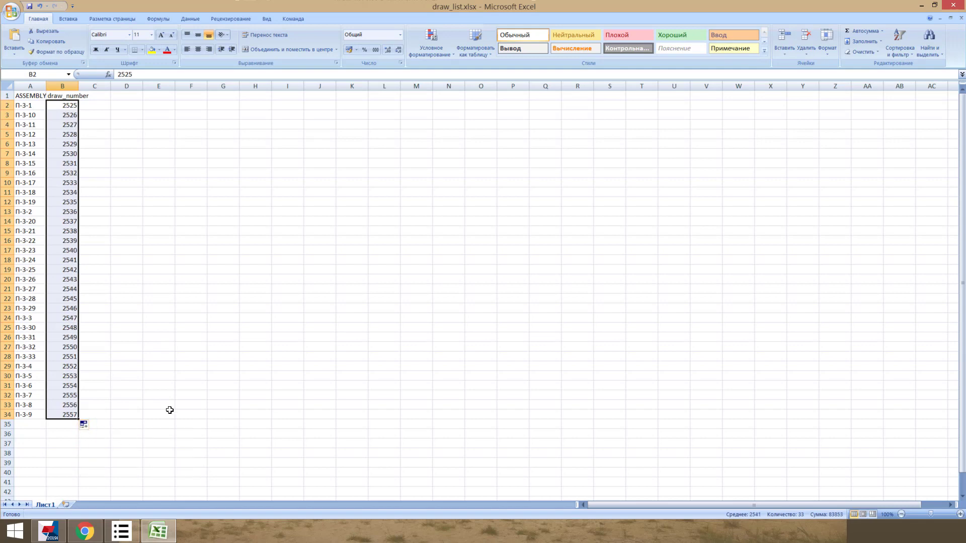
Step: Save and close the workbook, restore the Set&Get Attributes by list tool and set the model UDAs from the Excel list
click(29, 7)
click(953, 5)
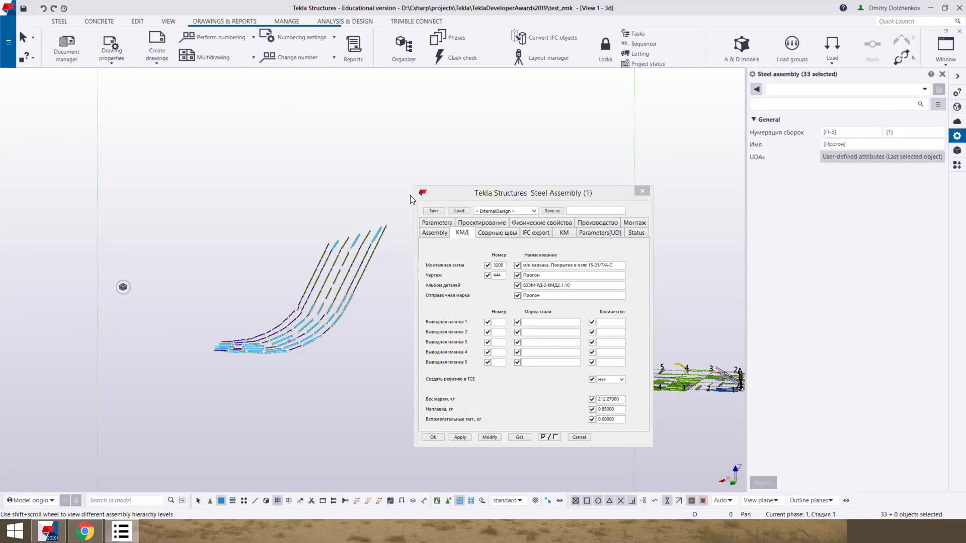
click(121, 530)
drag(131, 137, 108, 145)
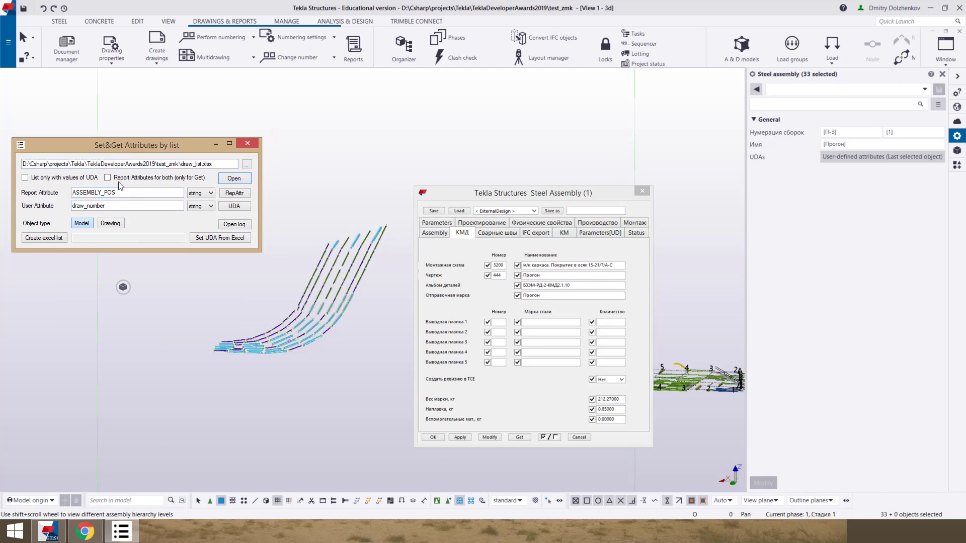
click(219, 241)
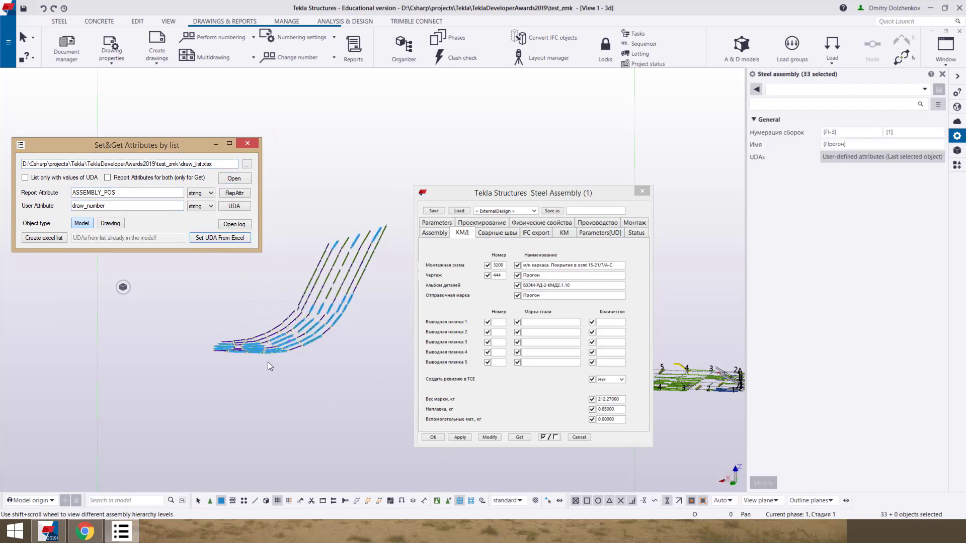
Step: Select individual green purlin assemblies and read their Чертеж numbers into the open КМД attributes to check the imported values
scroll(209, 375, up, 3)
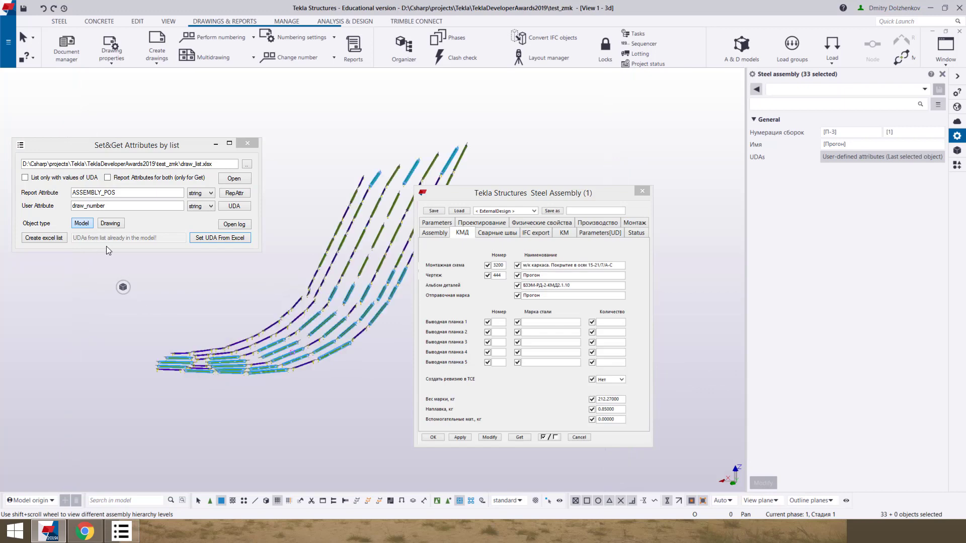
scroll(352, 281, up, 6)
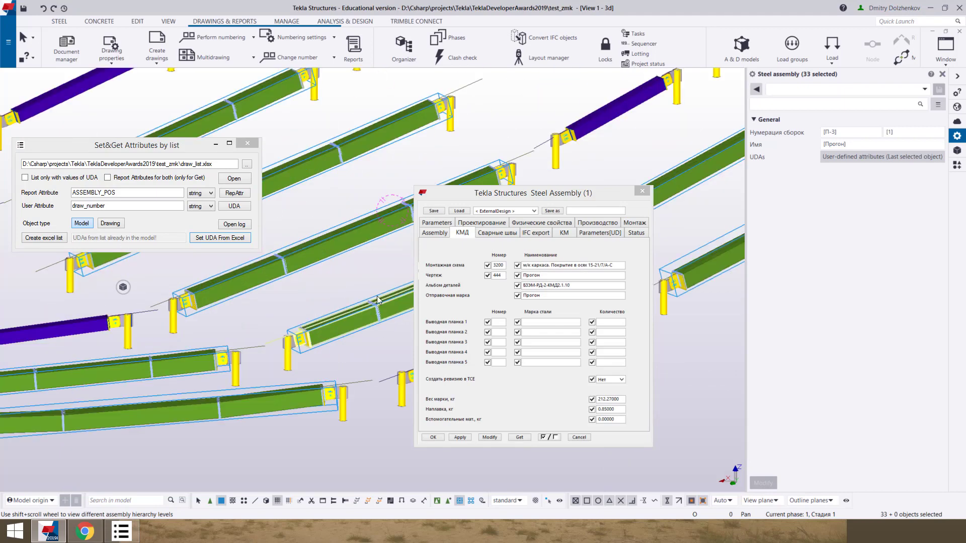
click(352, 243)
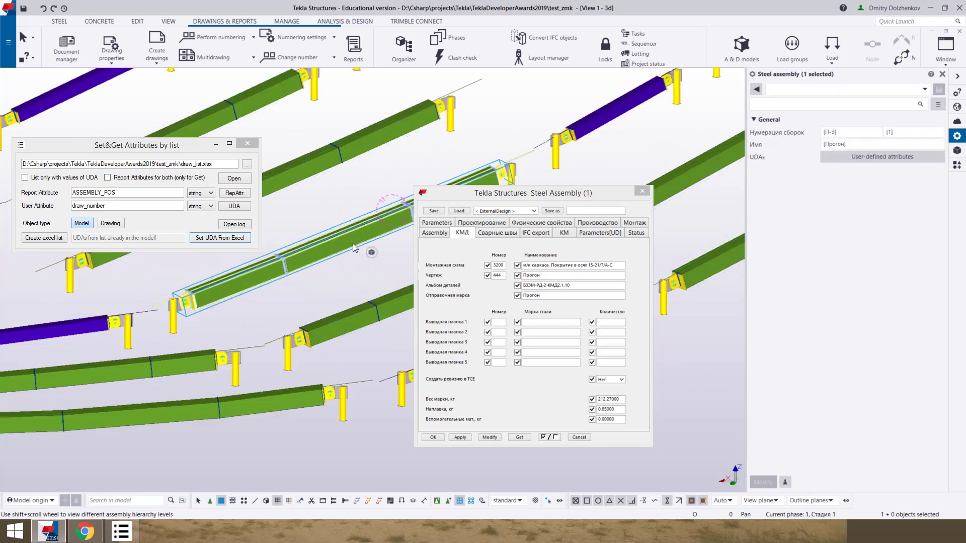
click(519, 437)
middle_drag(455, 299, 359, 308)
click(357, 289)
click(499, 283)
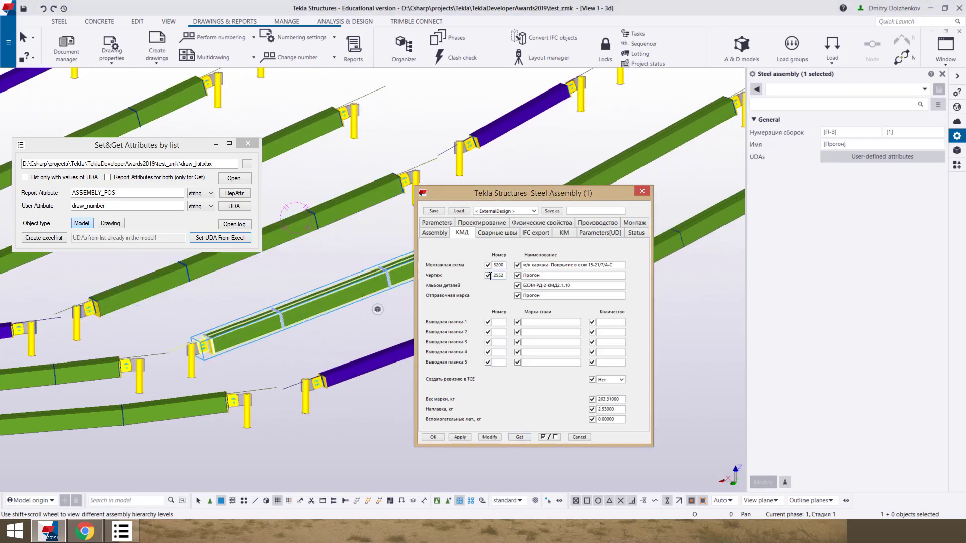
double_click(498, 275)
scroll(293, 311, down, 5)
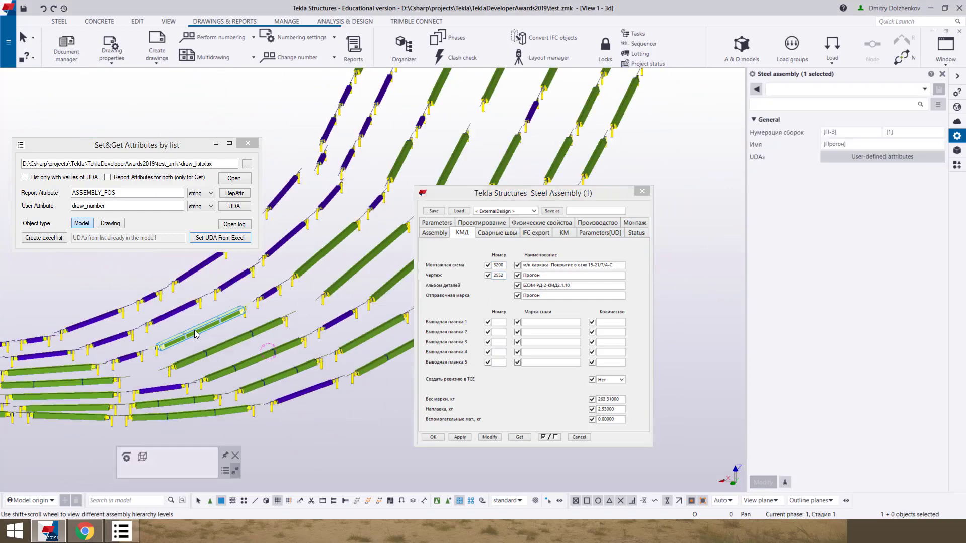
scroll(100, 416, down, 5)
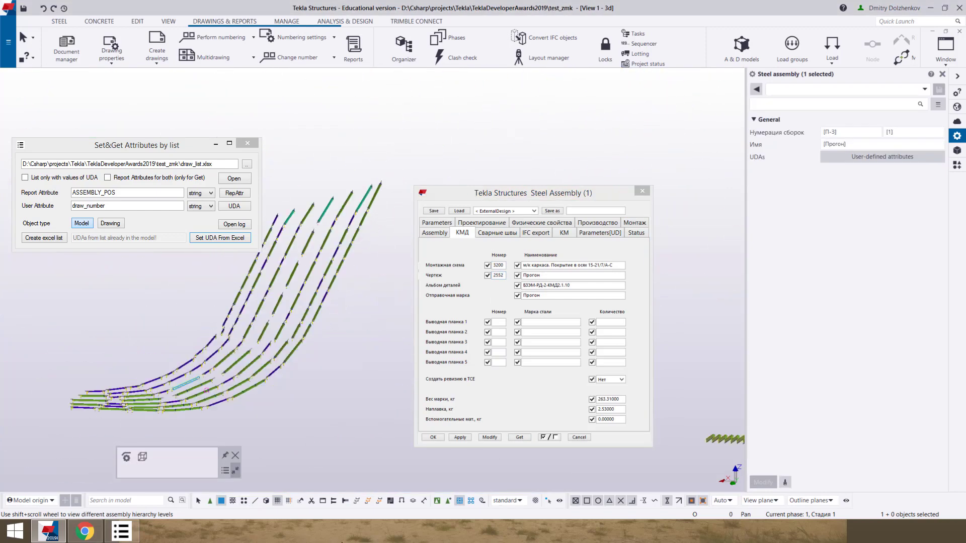
drag(30, 447, 414, 252)
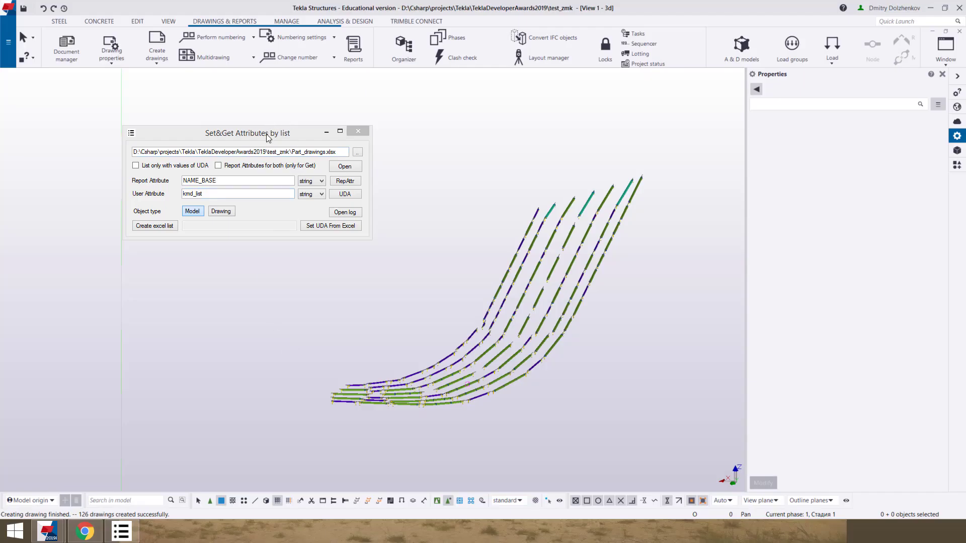
Step: Switch the Set&Get Attributes by list tool's object type from Model to Drawing
drag(268, 136, 287, 143)
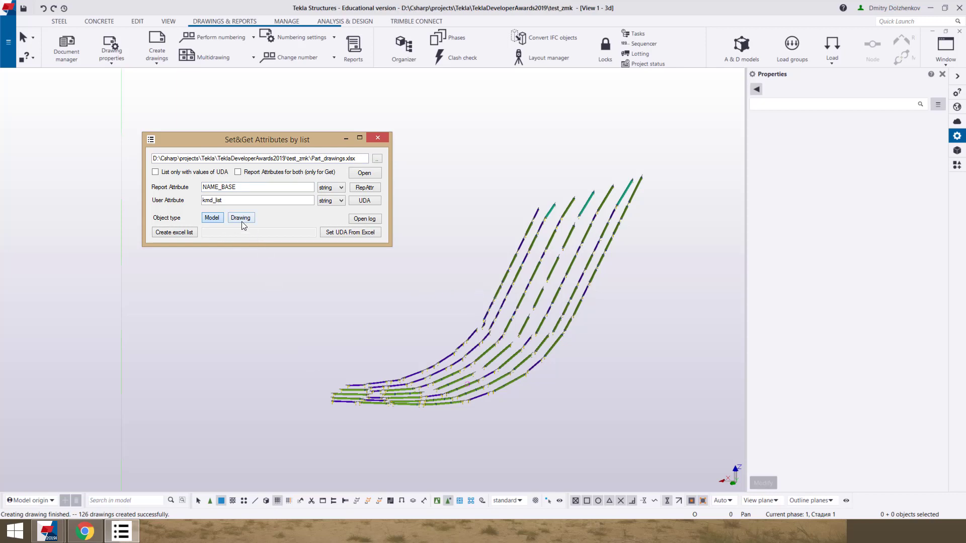
click(321, 322)
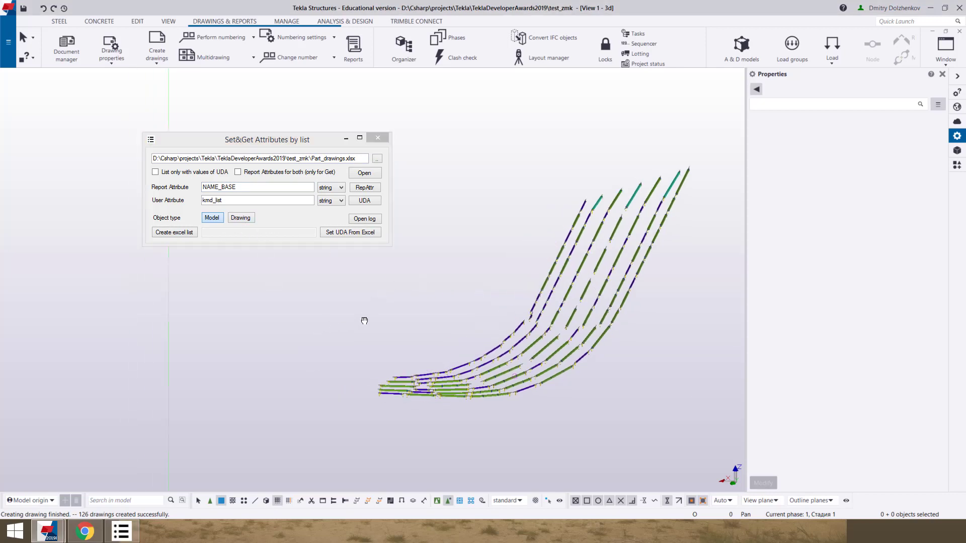
scroll(425, 319, down, 3)
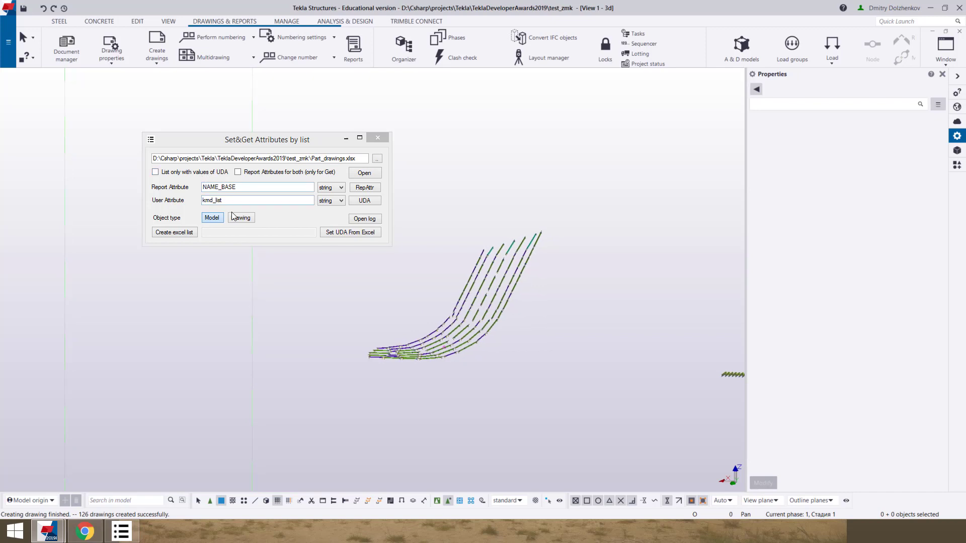
drag(262, 140, 262, 152)
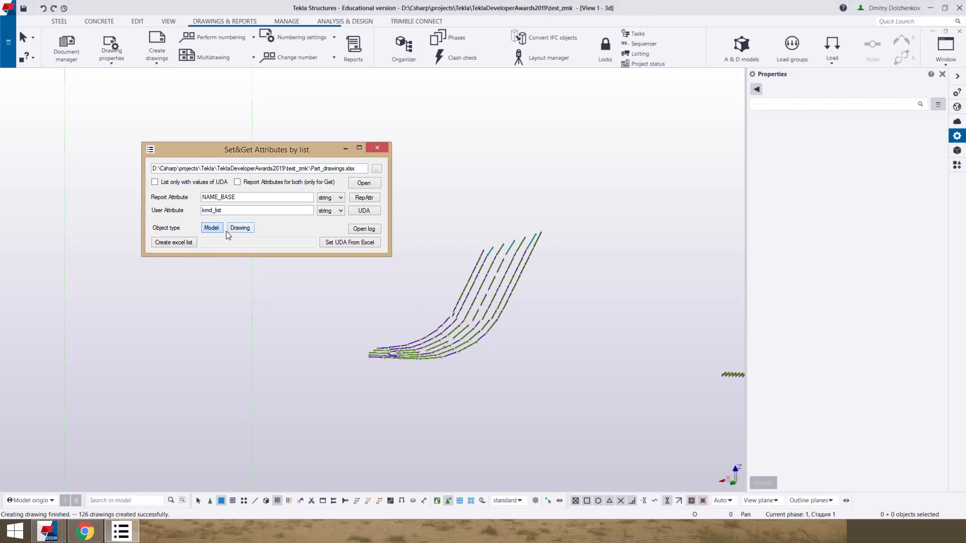
click(243, 229)
double_click(256, 197)
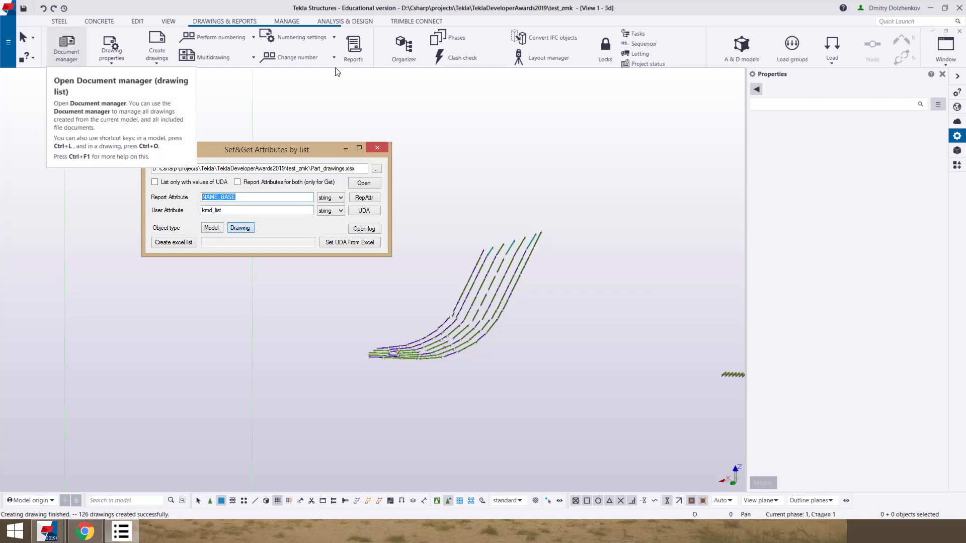
Step: Open the Document manager and select all single-part drawings in the list
click(79, 56)
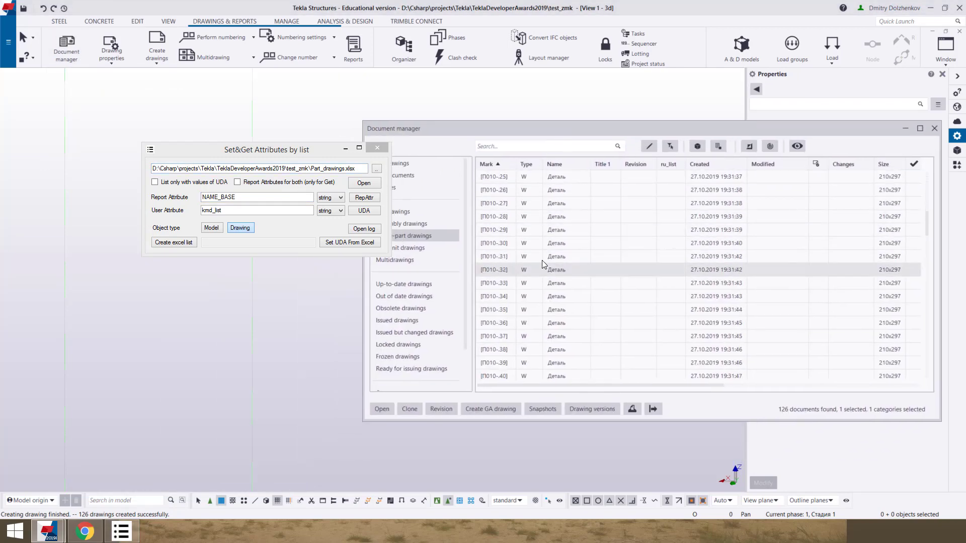
scroll(553, 297, down, 20)
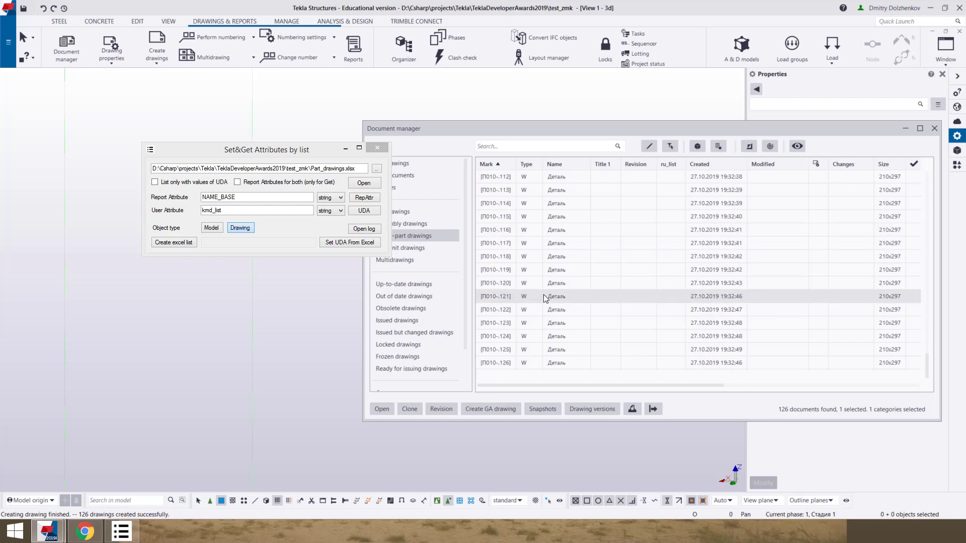
scroll(541, 297, down, 7)
click(526, 362)
key(ctrl+a)
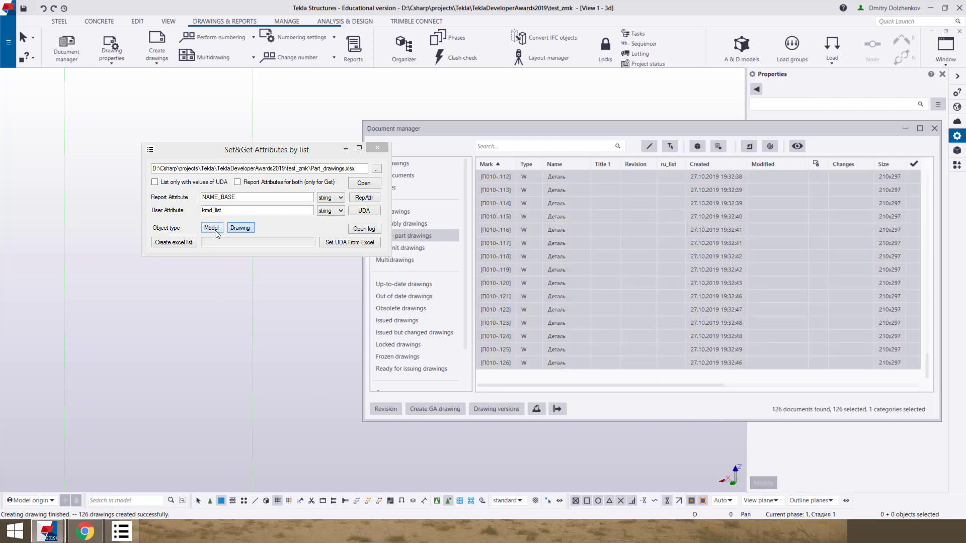
drag(237, 154, 196, 163)
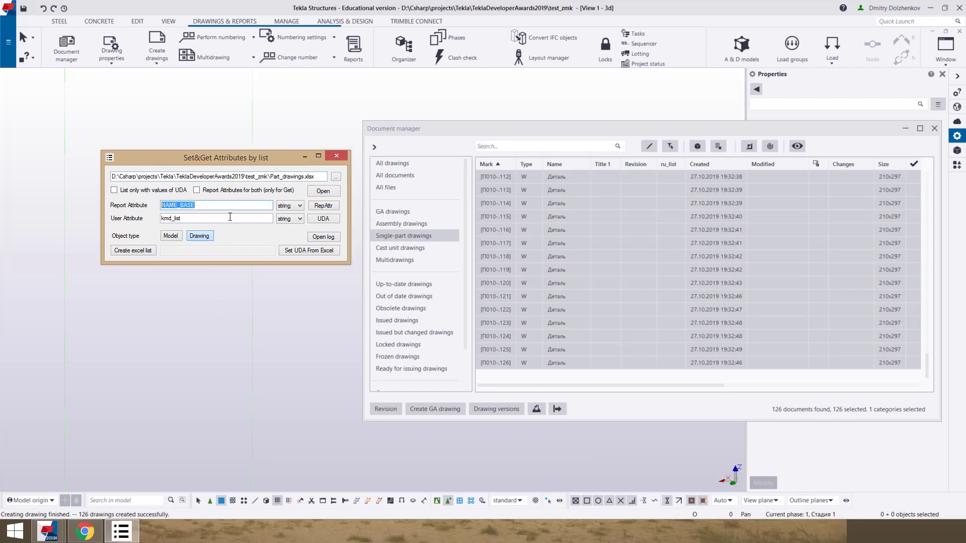
Step: Open the selected drawings' user-defined attributes to examine the Лист field in КМД, and close the dialog
right_click(528, 349)
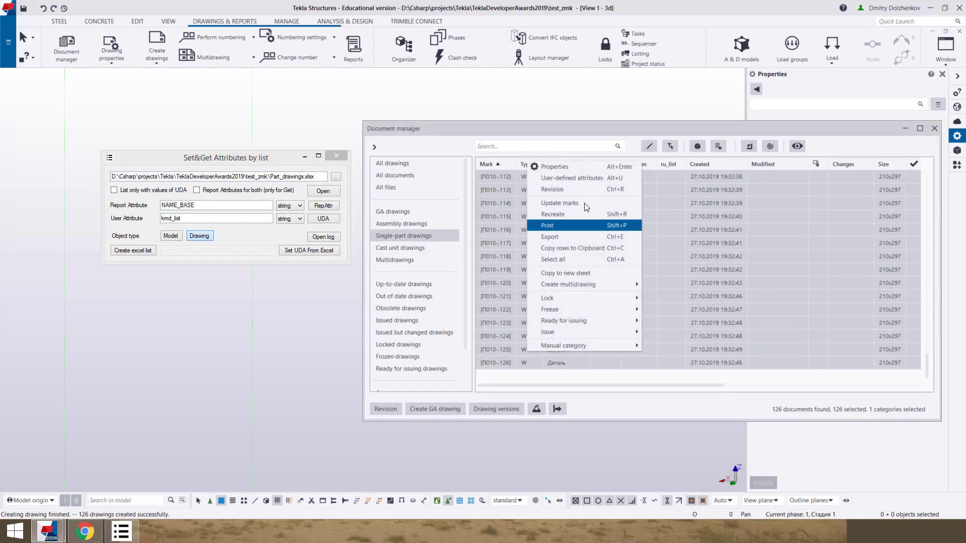
click(572, 178)
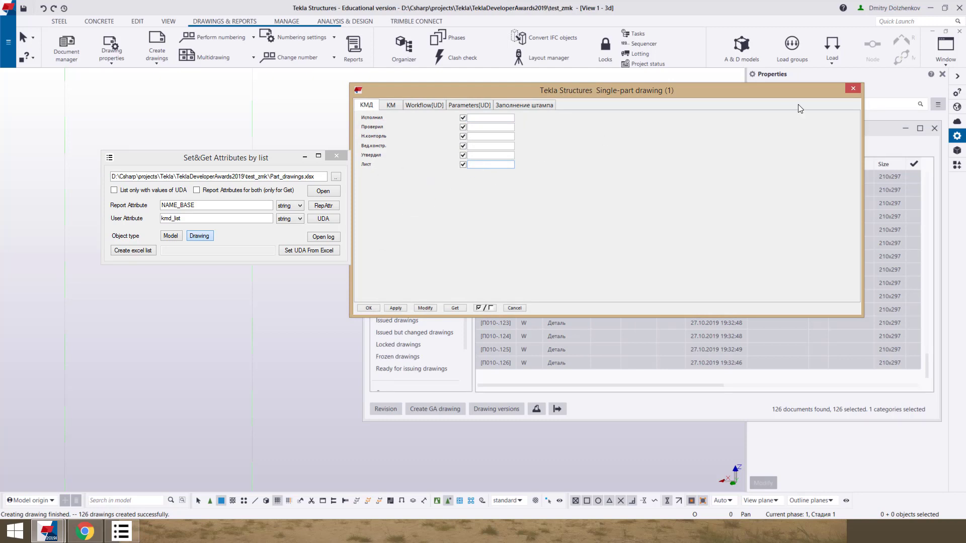
click(853, 89)
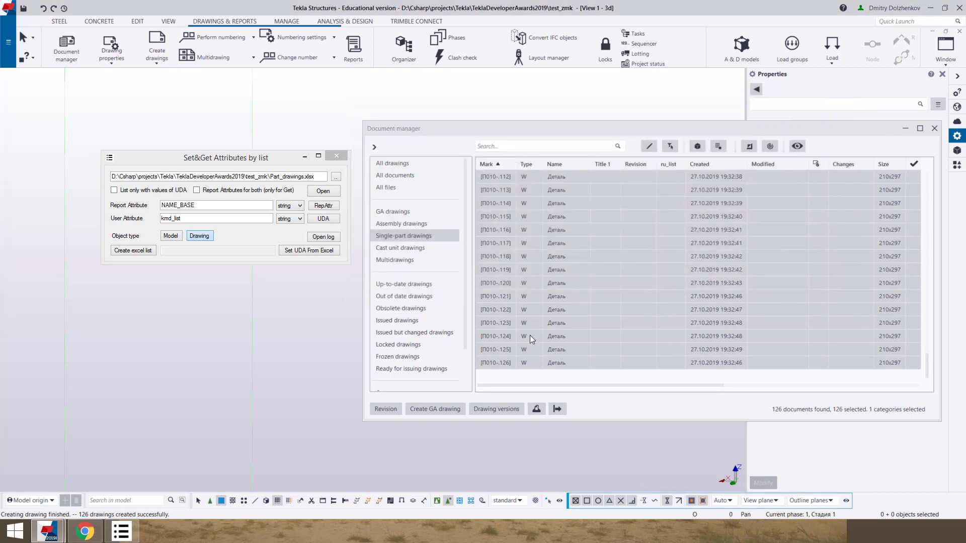
Step: Create the Part_drawings.xlsx Excel list with NAME_BASE and kmd_list for the selected drawings and open it
drag(218, 162, 191, 167)
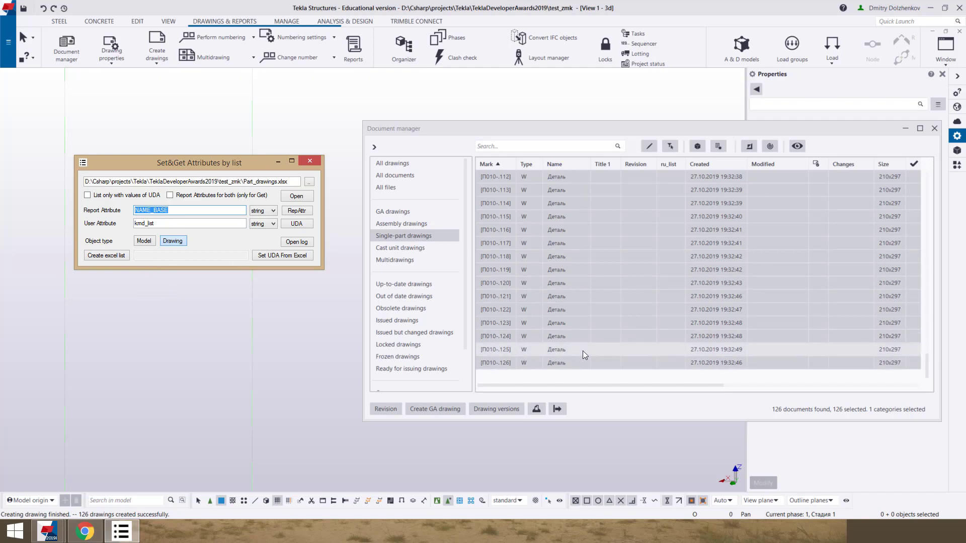
click(112, 257)
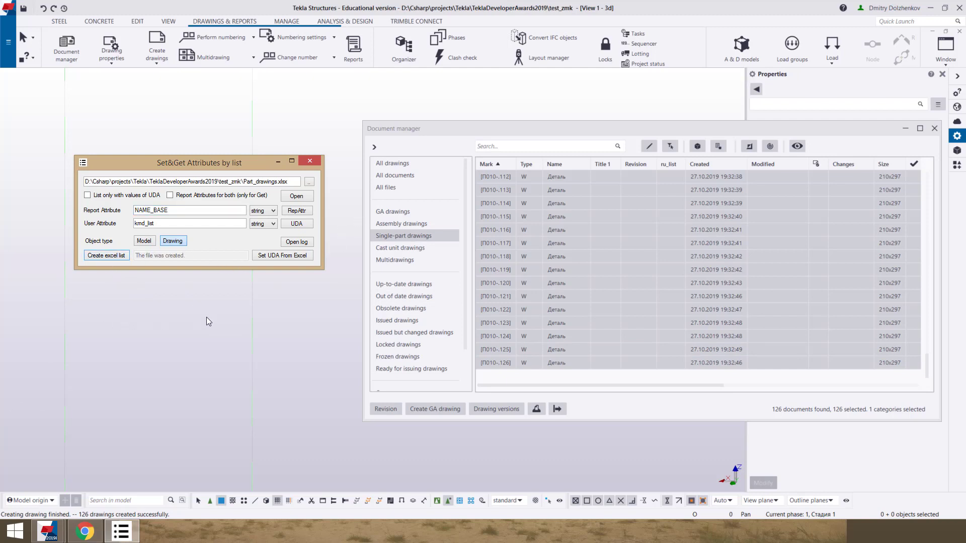
click(298, 197)
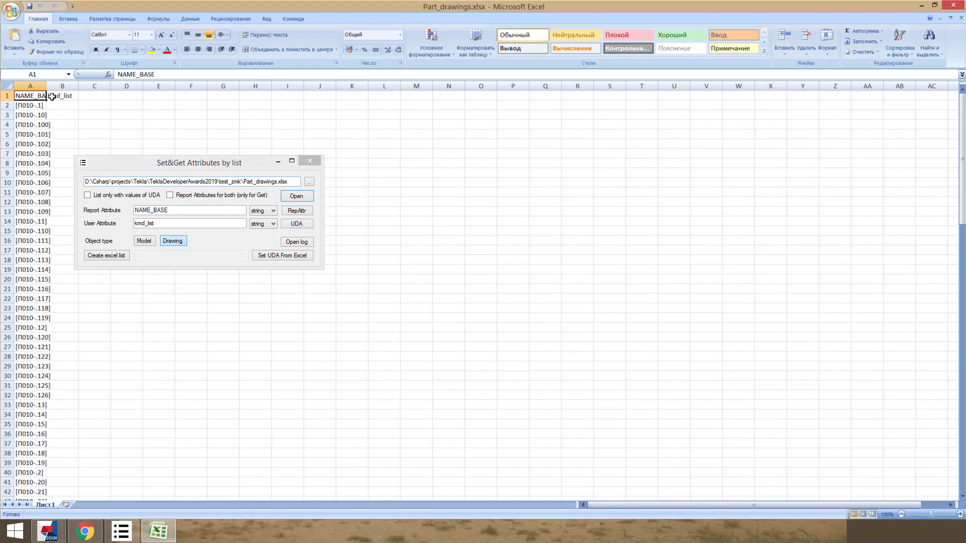
Step: Widen the NAME_BASE column and copy its drawing marks into column C, keeping only their sequence numbers
drag(46, 86, 133, 96)
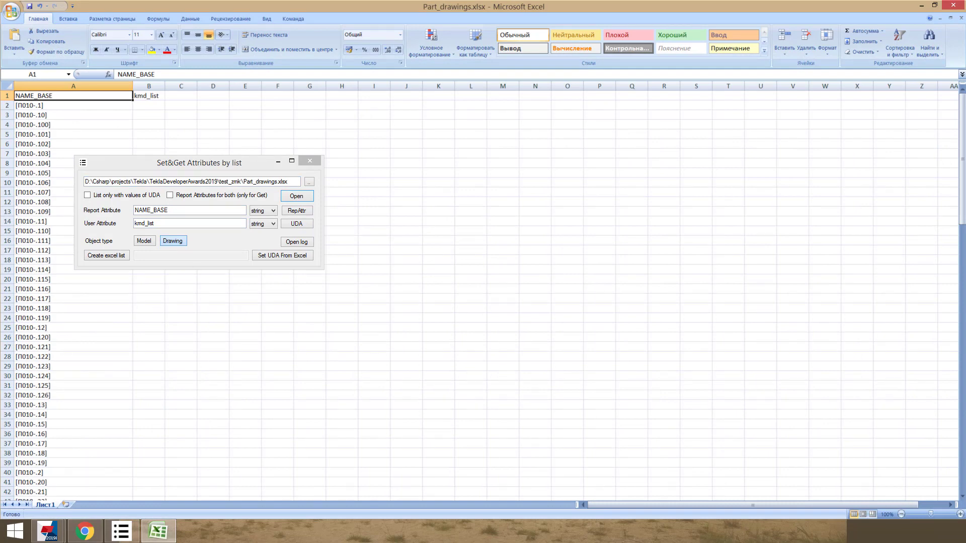
click(22, 106)
click(57, 126)
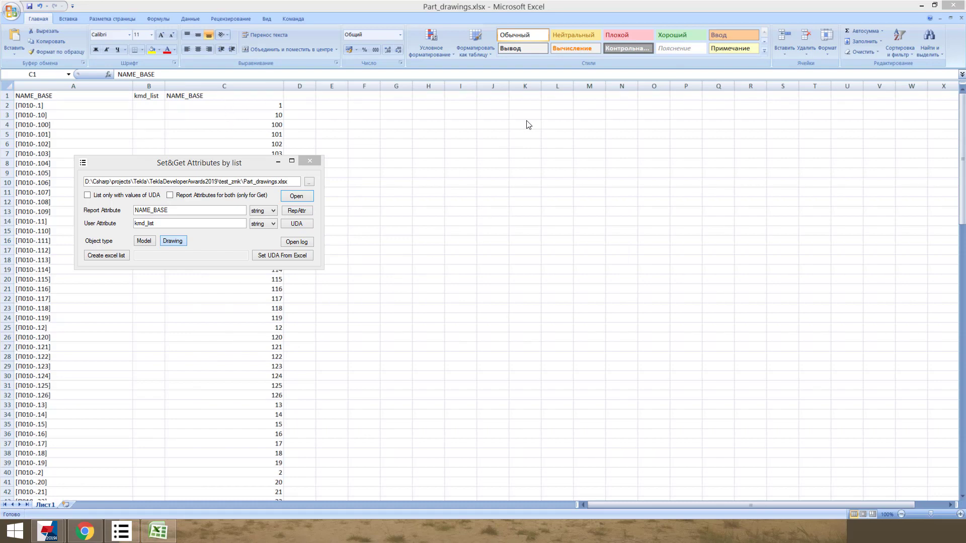
Step: Add filters to the header row and sort the list by the sequence numbers in column C from smallest to largest
drag(244, 95, 76, 96)
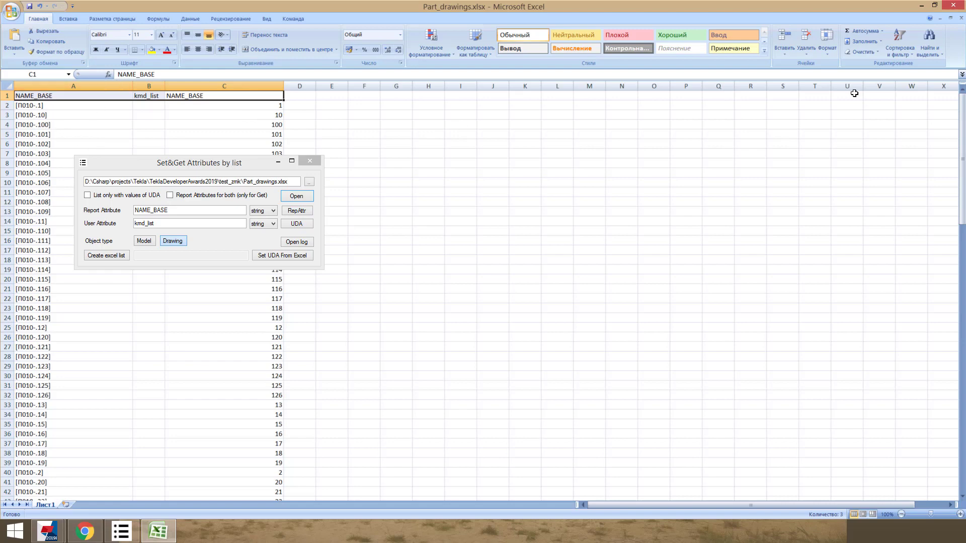
click(899, 50)
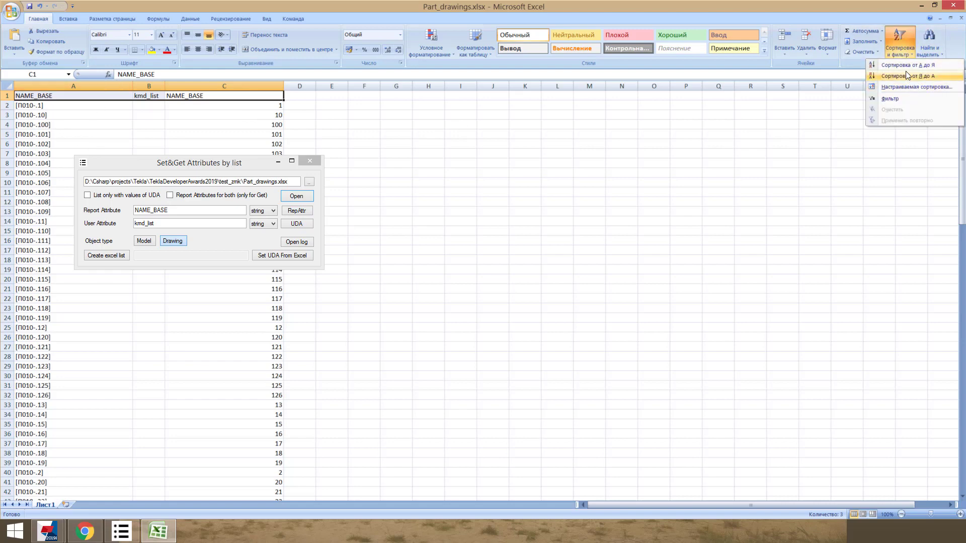
click(901, 101)
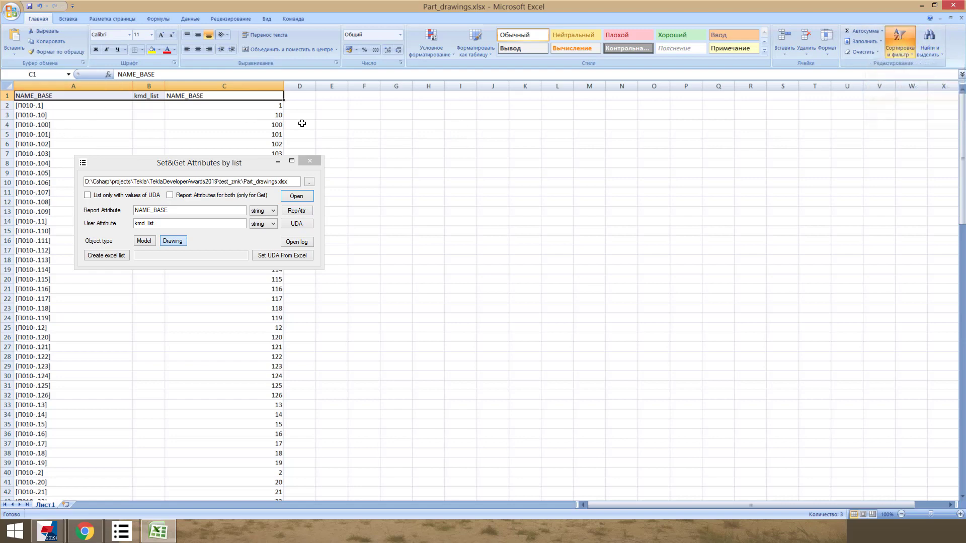
click(279, 96)
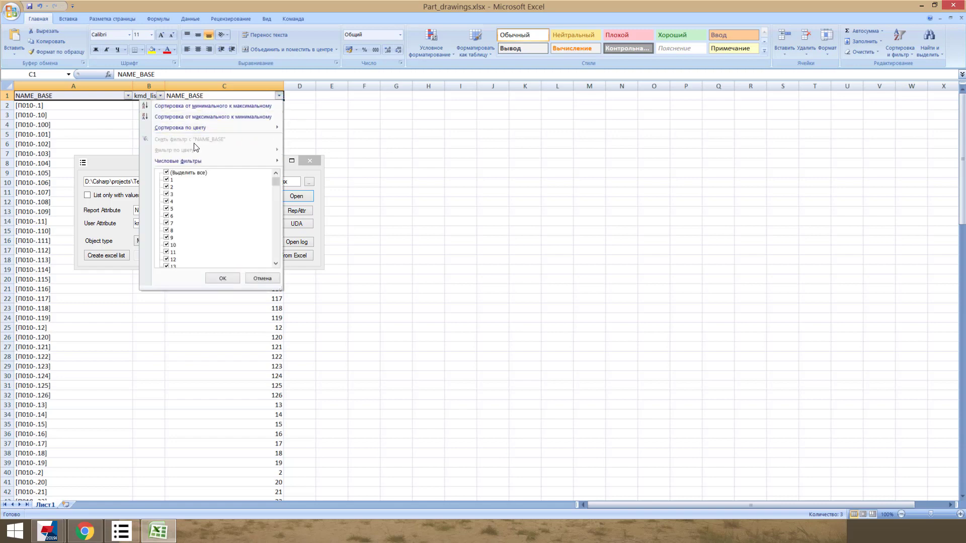
click(200, 106)
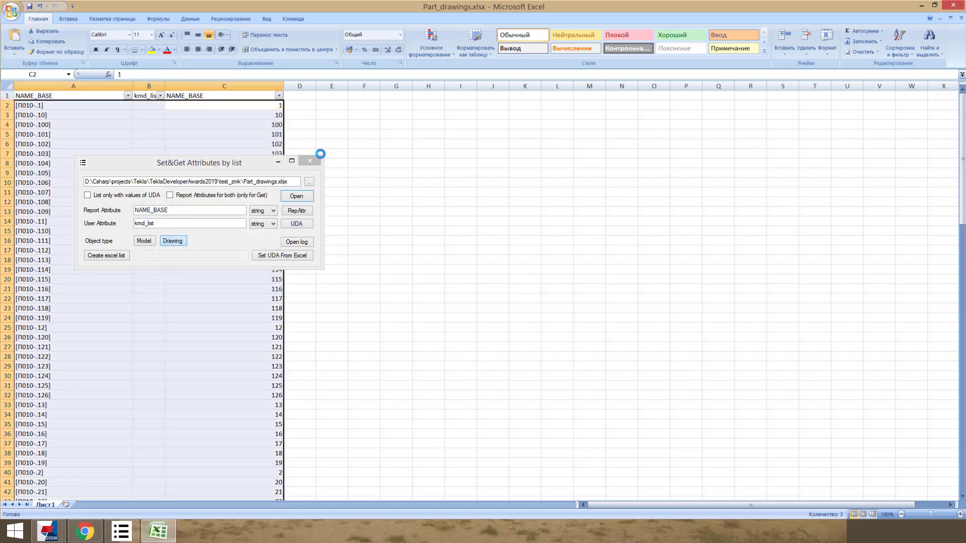
Step: Fill the kmd_list column for all listed drawings with a consecutive number series starting at 250
key(Left)
key(Down)
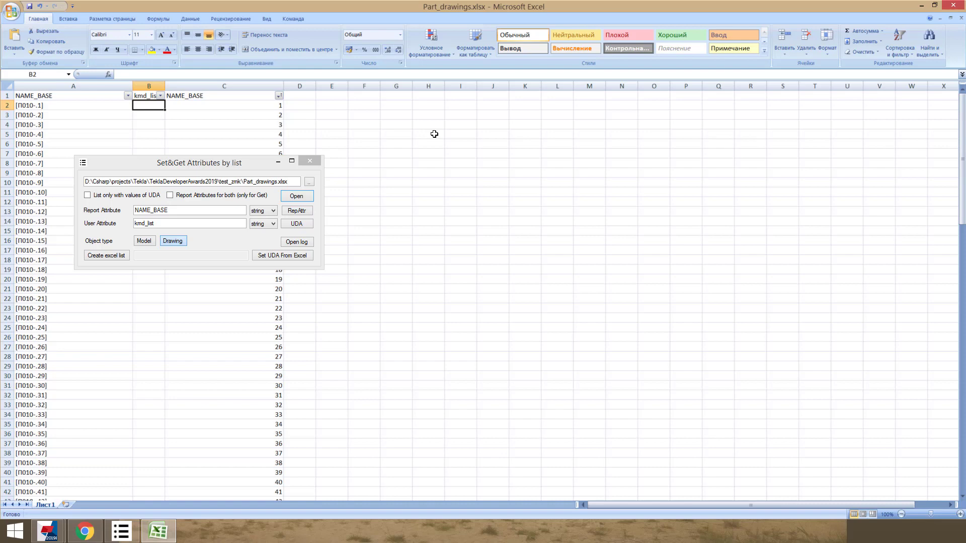
text(250)
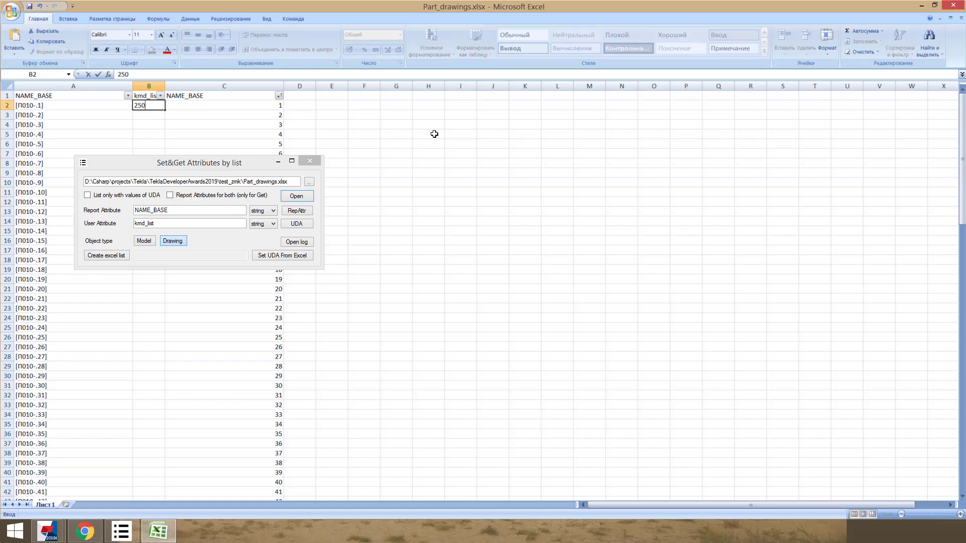
key(Return)
click(157, 105)
double_click(160, 105)
key(Escape)
double_click(165, 110)
click(171, 496)
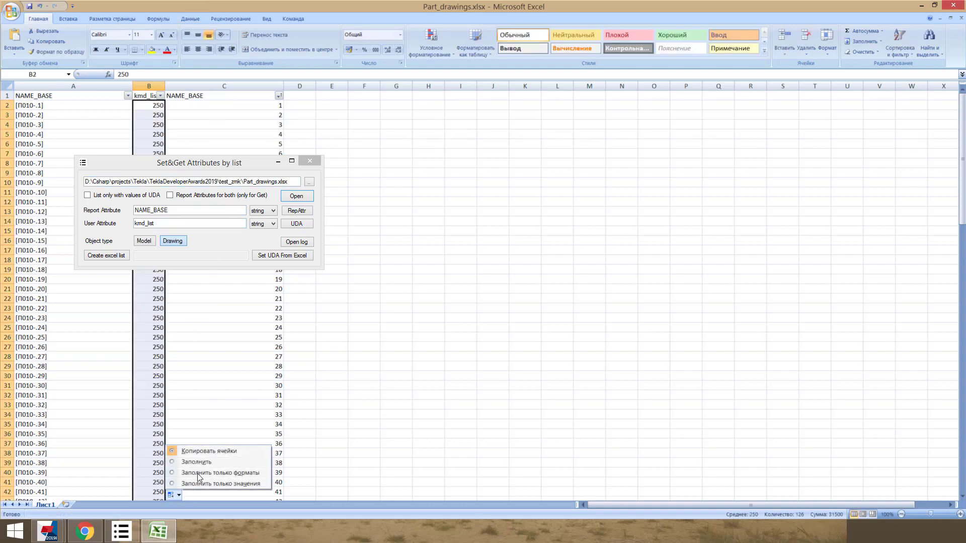
click(201, 460)
scroll(157, 455, down, 20)
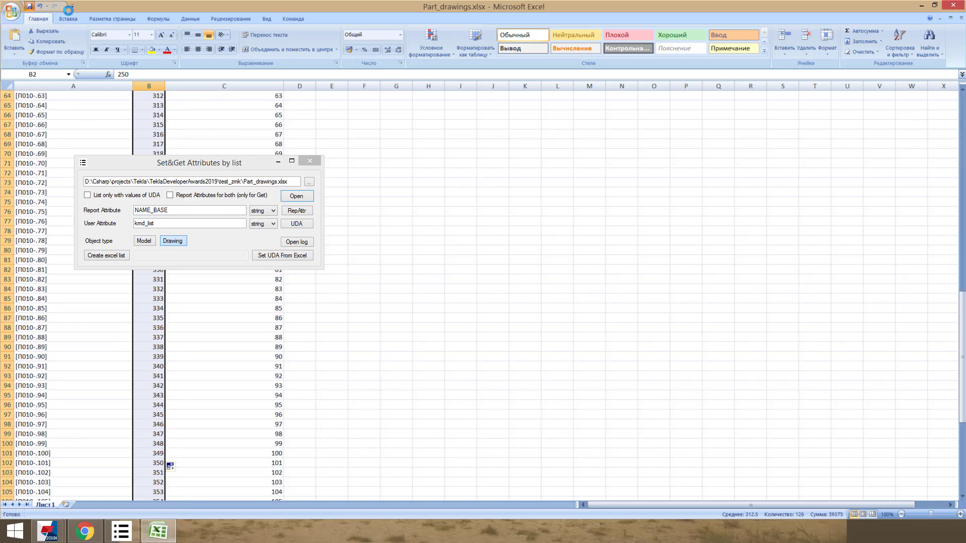
Step: Save and close Part_drawings.xlsx, and write its kmd_list values to the selected single-part drawings
click(953, 9)
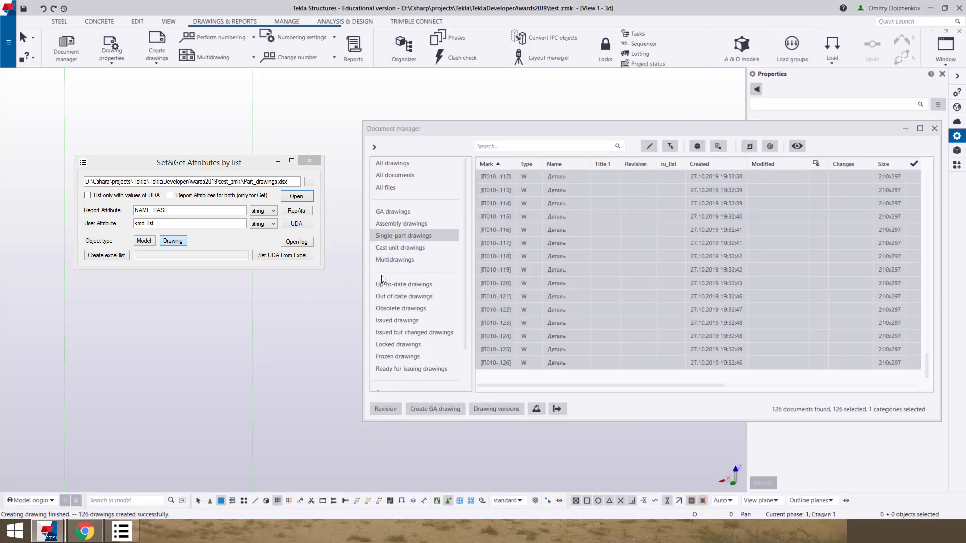
drag(542, 129, 503, 127)
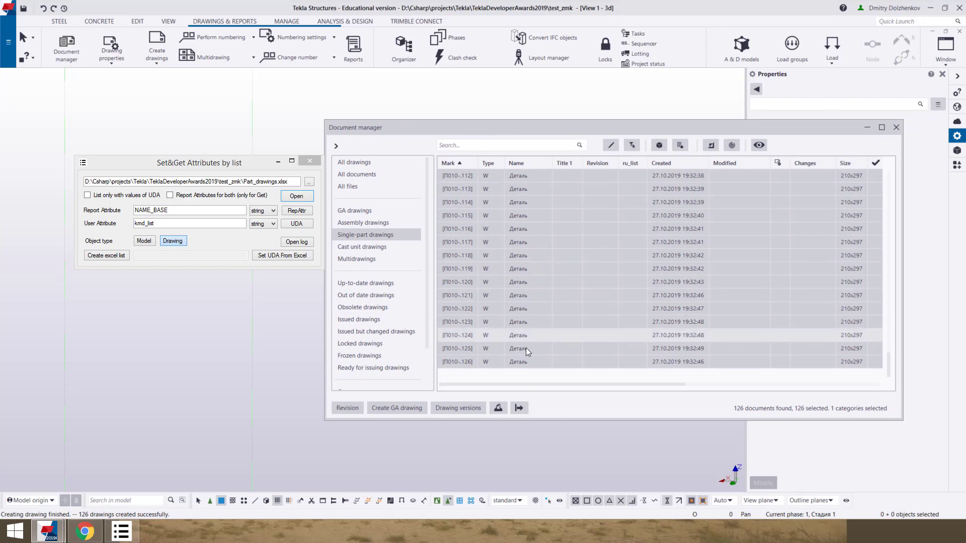
click(291, 256)
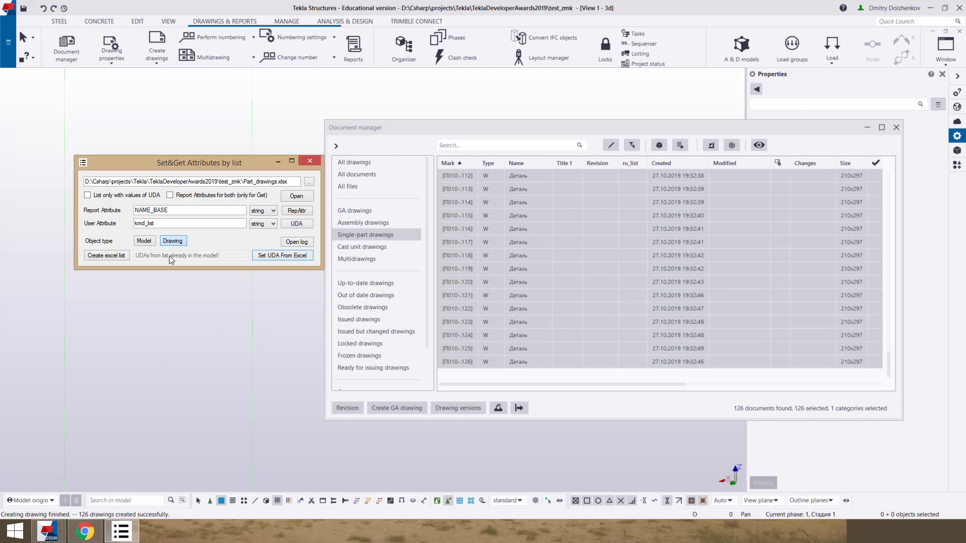
Step: Check the Лист field in the user-defined attributes of drawings [П010-.118] and [П010-.123], and close the dialog
click(519, 255)
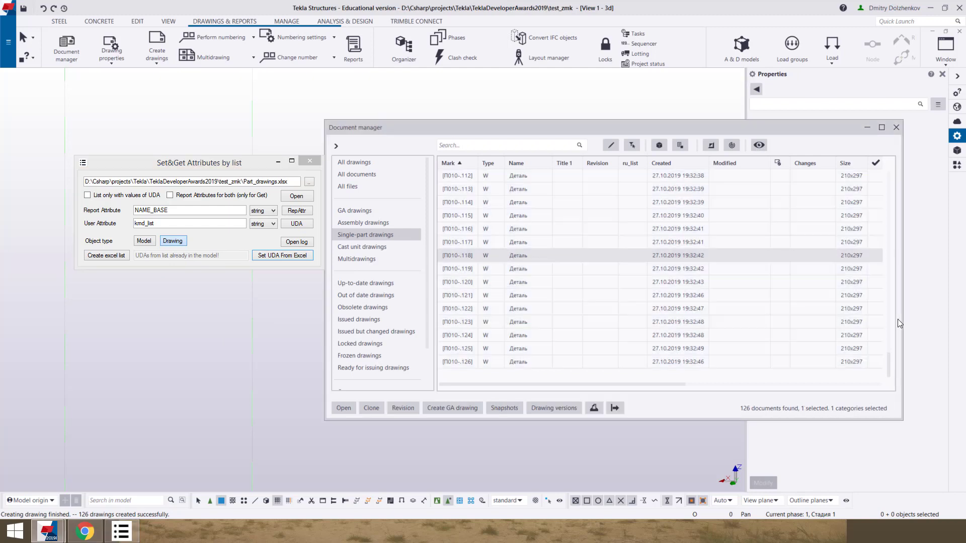
right_click(535, 256)
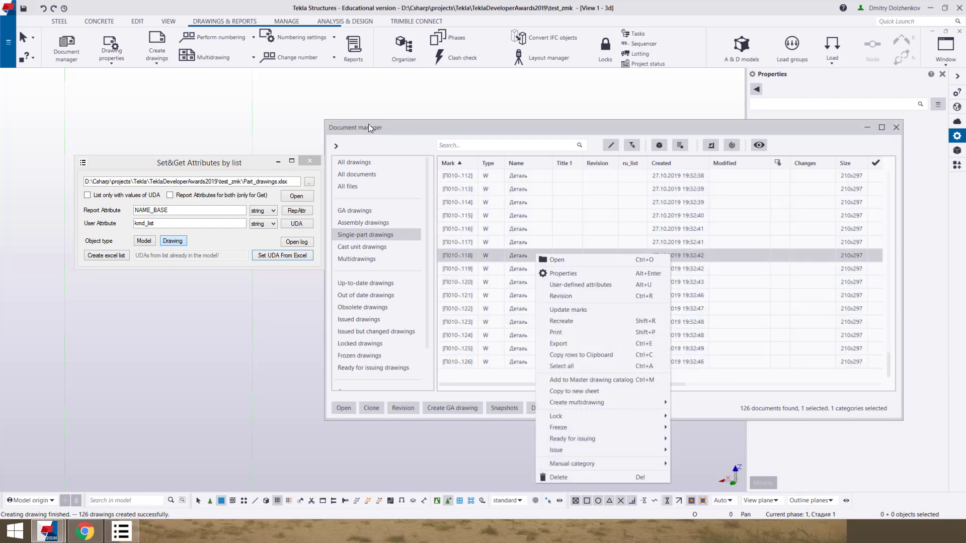
click(580, 284)
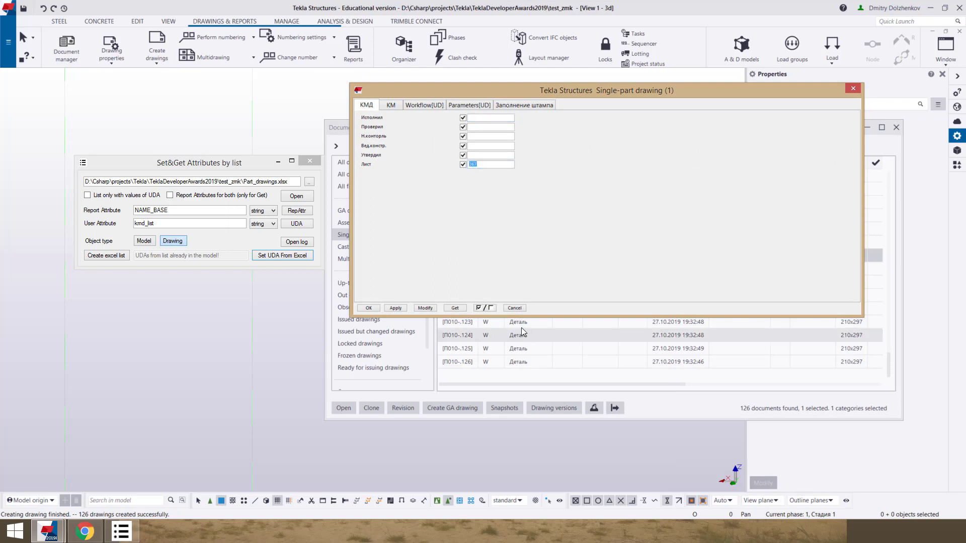
double_click(475, 165)
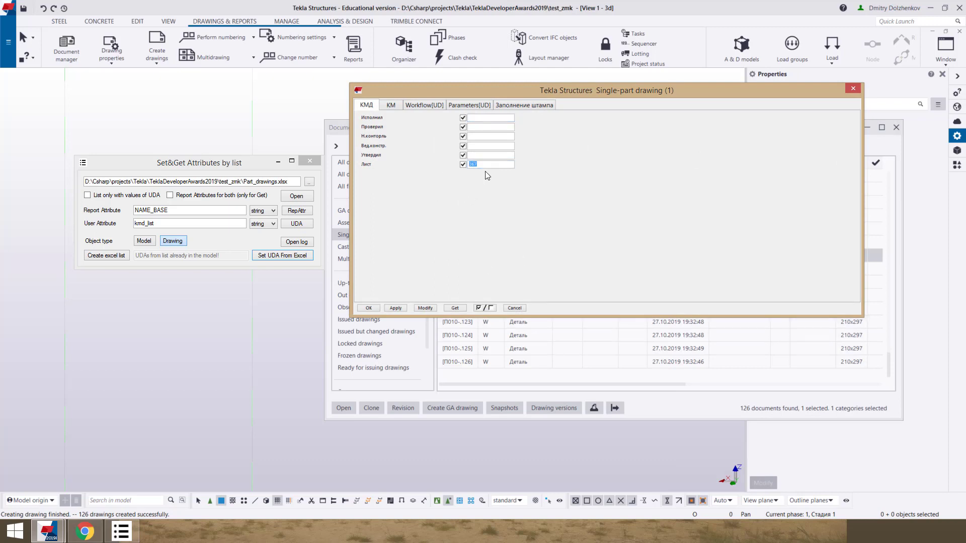
click(518, 324)
right_click(518, 321)
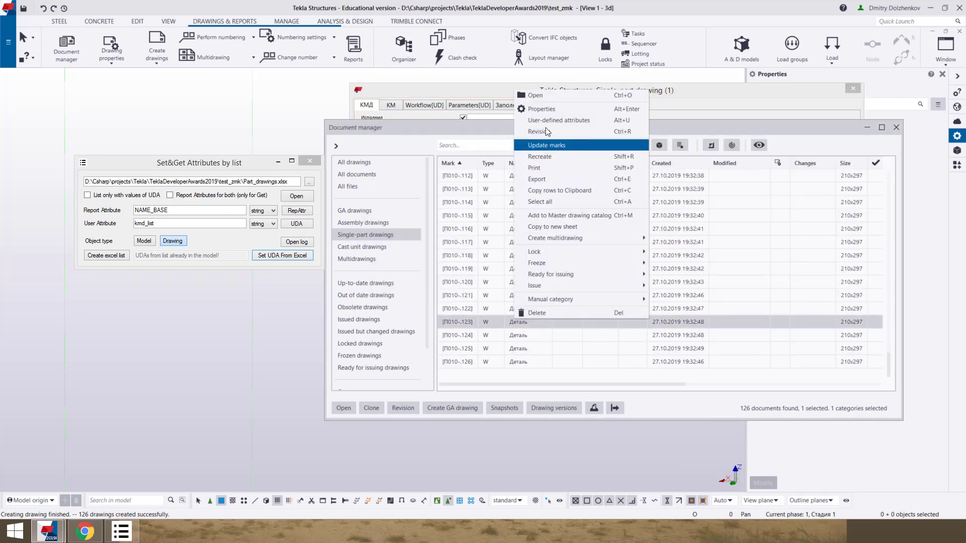
key(Return)
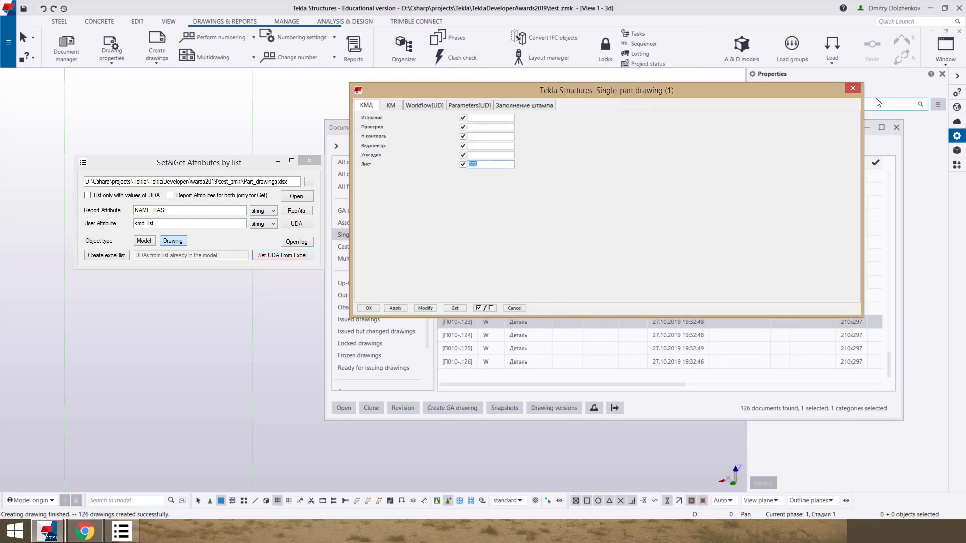
key(Escape)
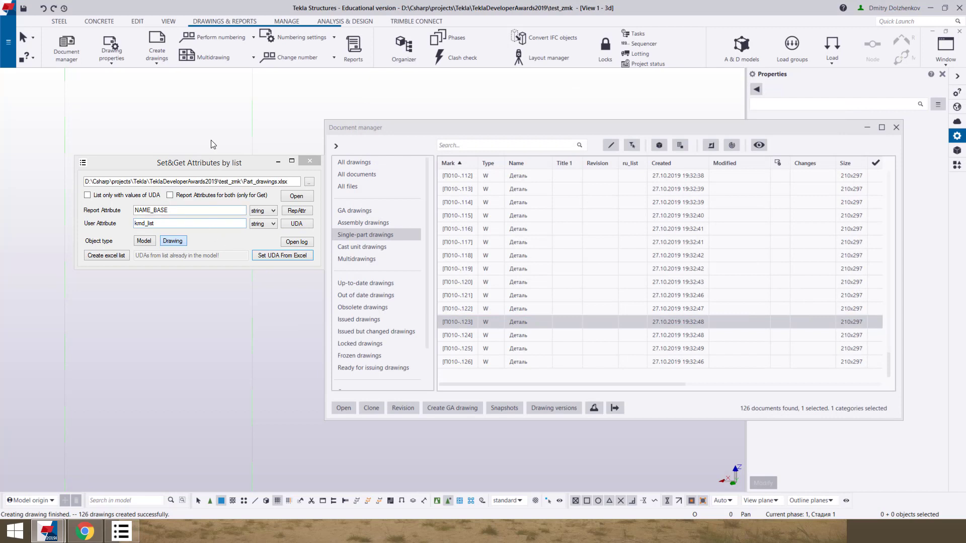
Step: Specify length.xlsx in the test_zmk folder as the Excel list file for the model objects
click(278, 228)
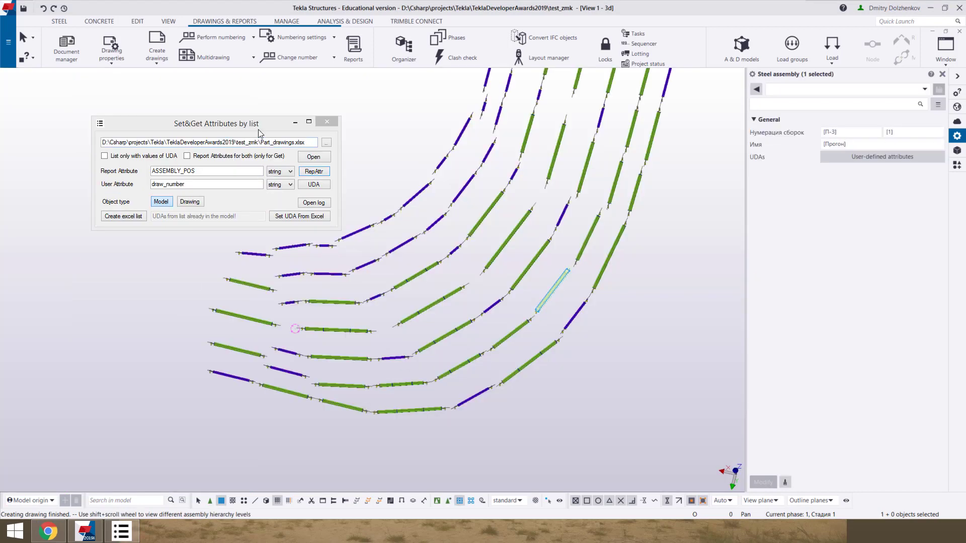
drag(259, 132, 321, 152)
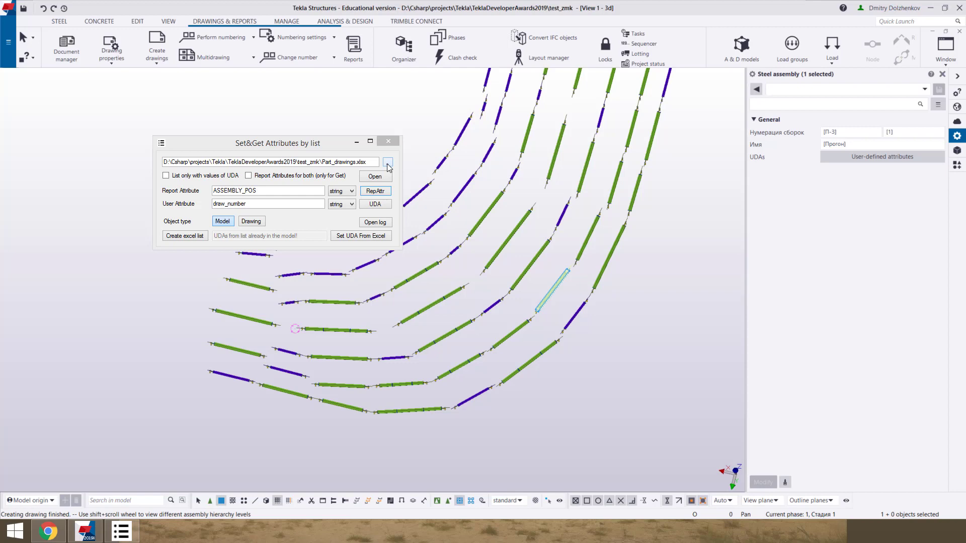
click(388, 162)
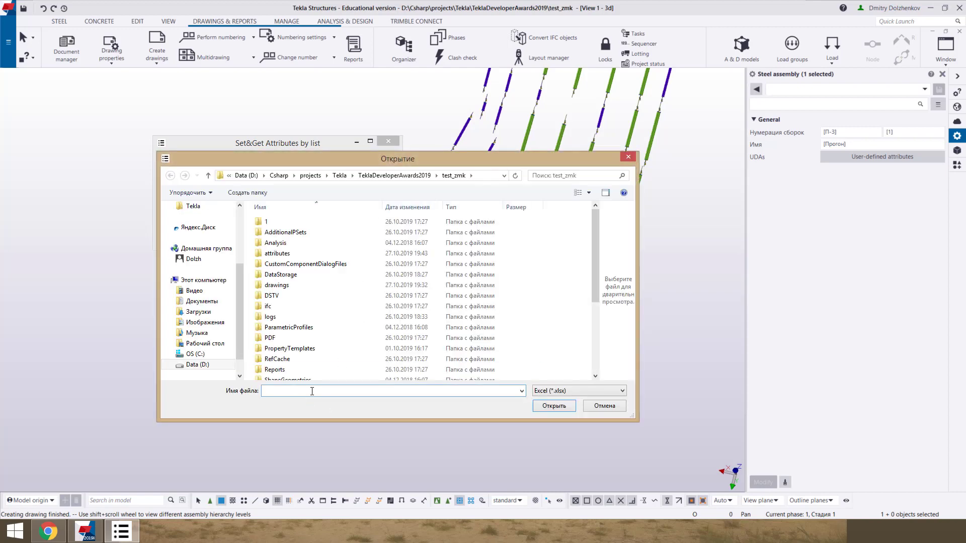
text(len)
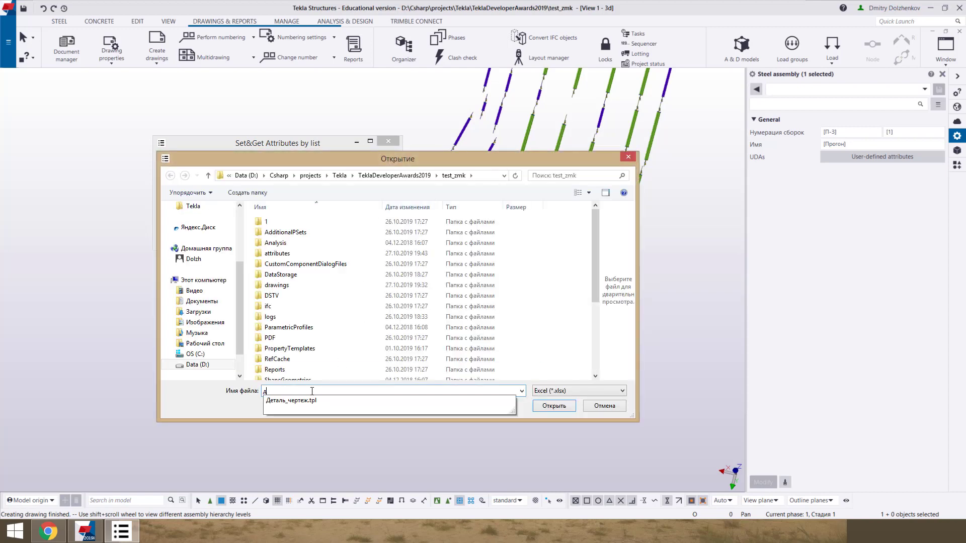
key(BackSpace)
key(BackSpace)
key(BackSpace)
text(length)
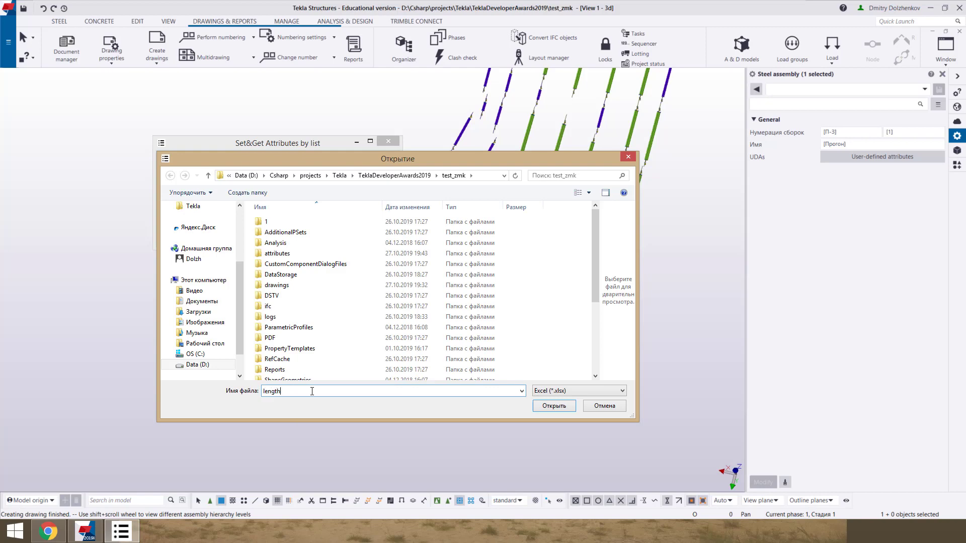
click(554, 405)
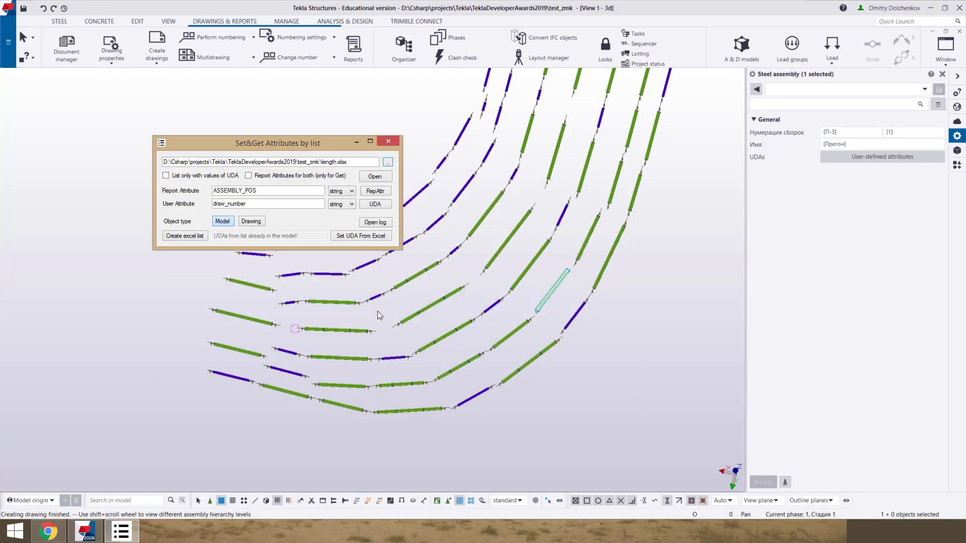
Step: Enable report attributes for both fields, and select LENGTH in the defined attribute list for the user attribute
click(265, 179)
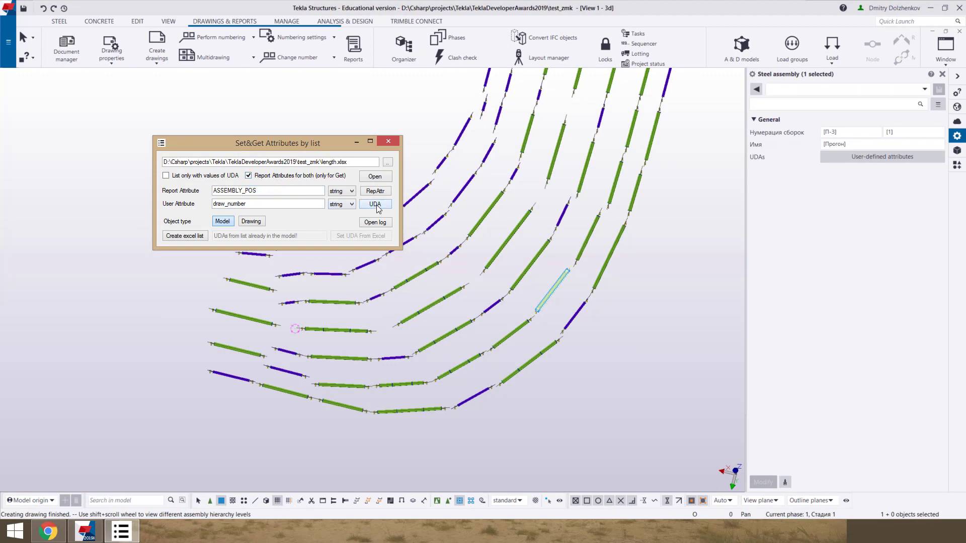
double_click(270, 192)
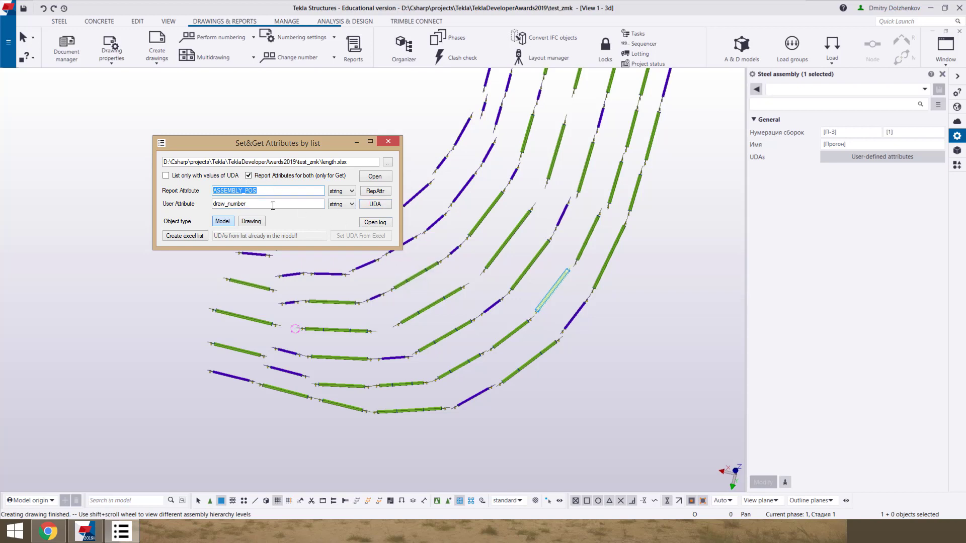
click(379, 207)
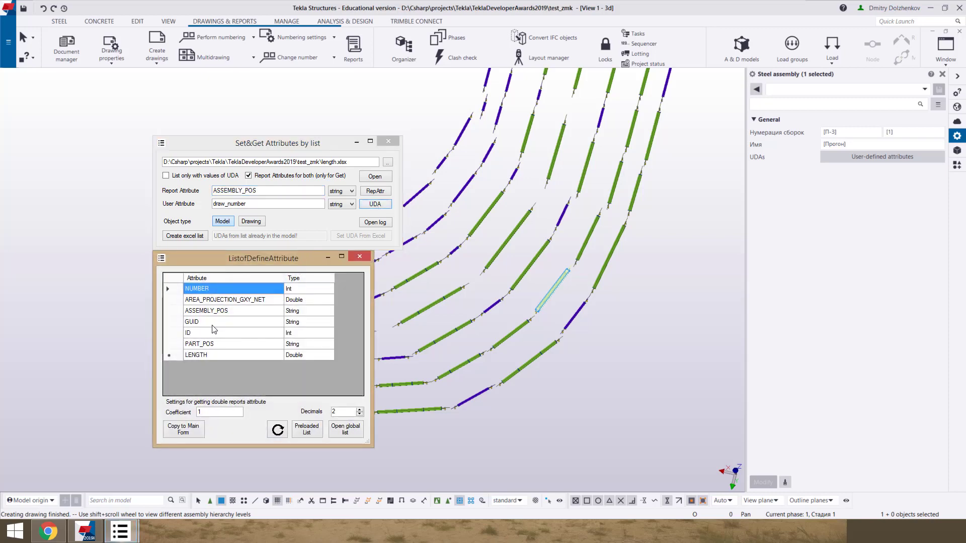
click(231, 355)
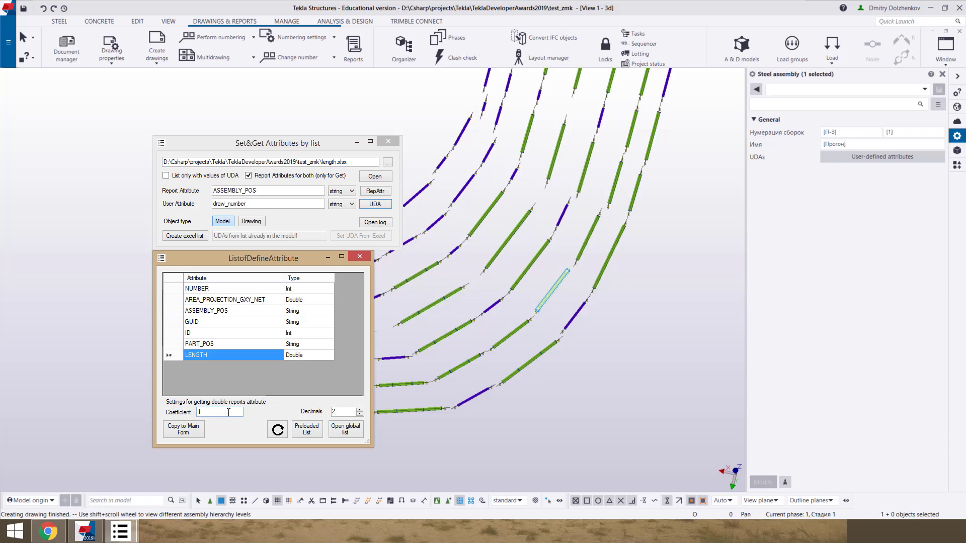
Step: Set the double attribute coefficient to 0.001, copy LENGTH to the main form, and close the attribute list
double_click(199, 412)
text(0/)
key(BackSpace)
text(.)
double_click(347, 412)
click(189, 428)
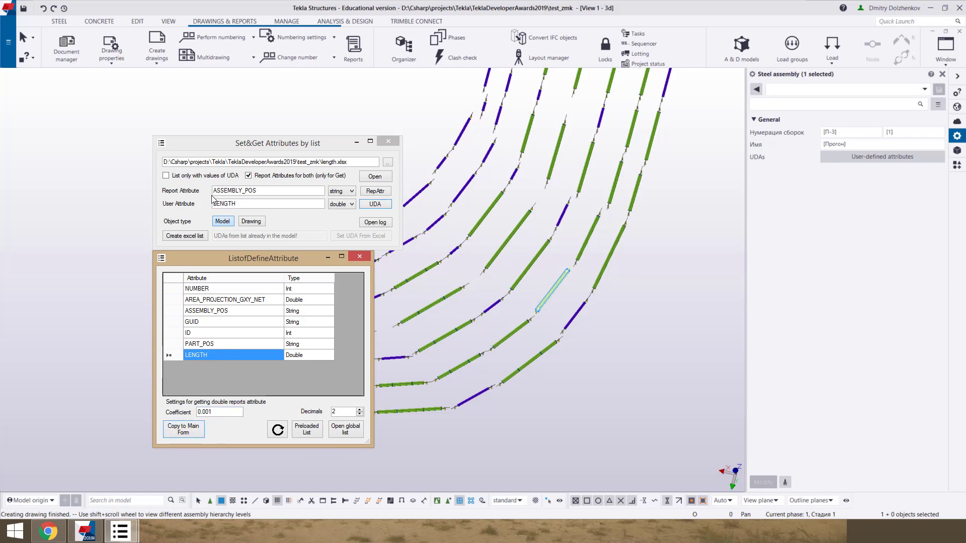
click(360, 257)
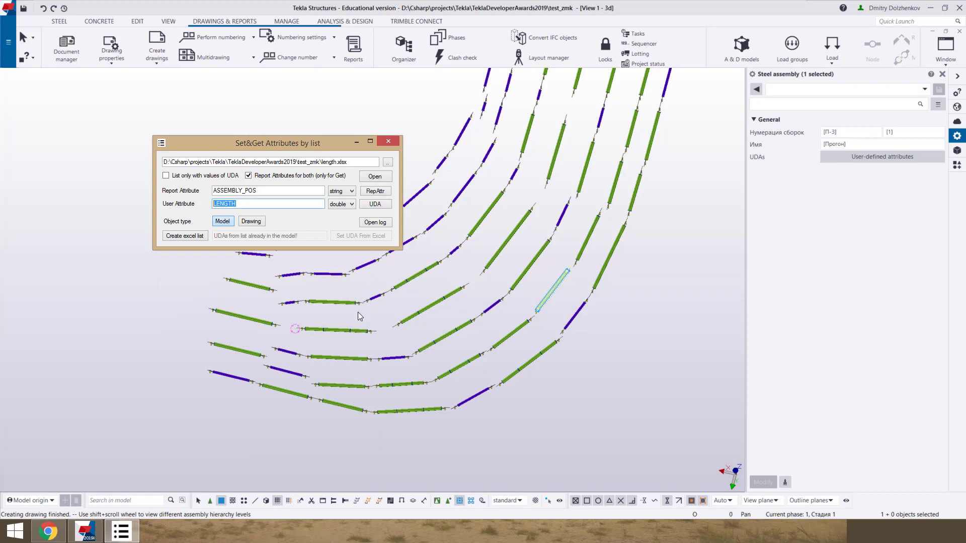
Step: Select all purlin assemblies in the curved group of the model
scroll(362, 366, down, 5)
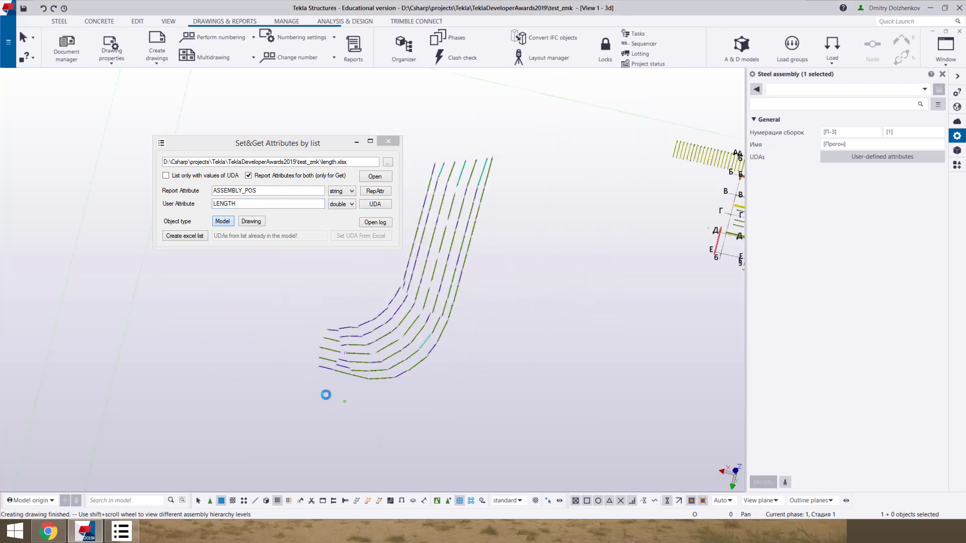
scroll(326, 395, down, 3)
drag(275, 452, 433, 253)
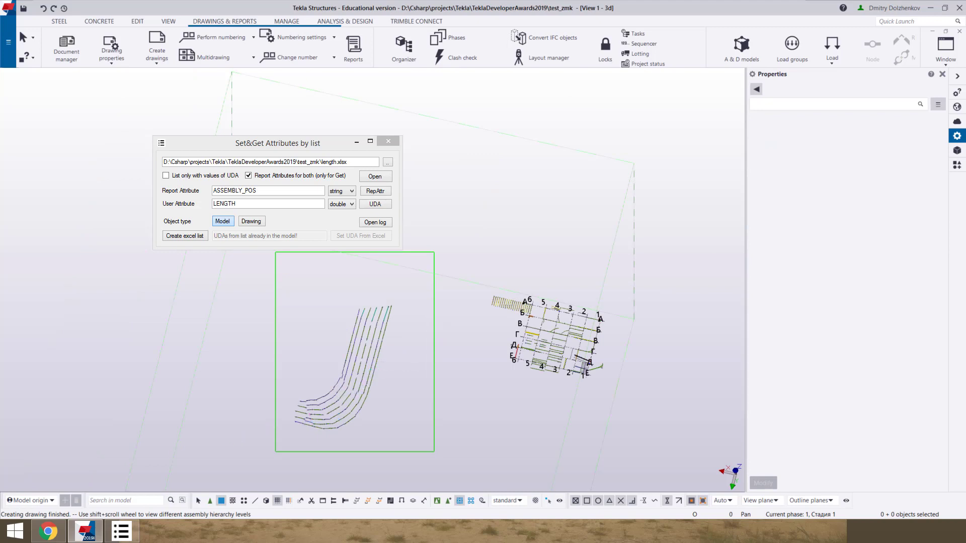
key(super+Down)
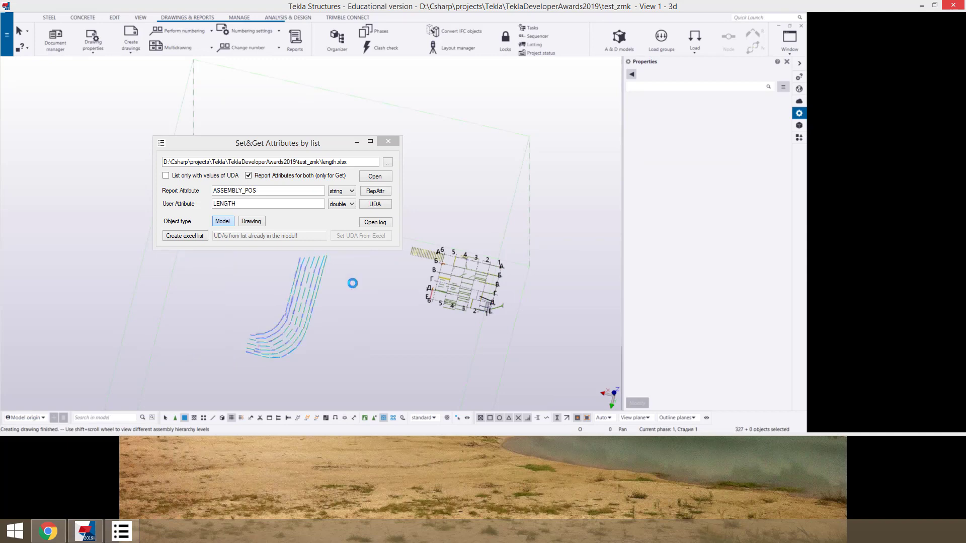
key(super+Up)
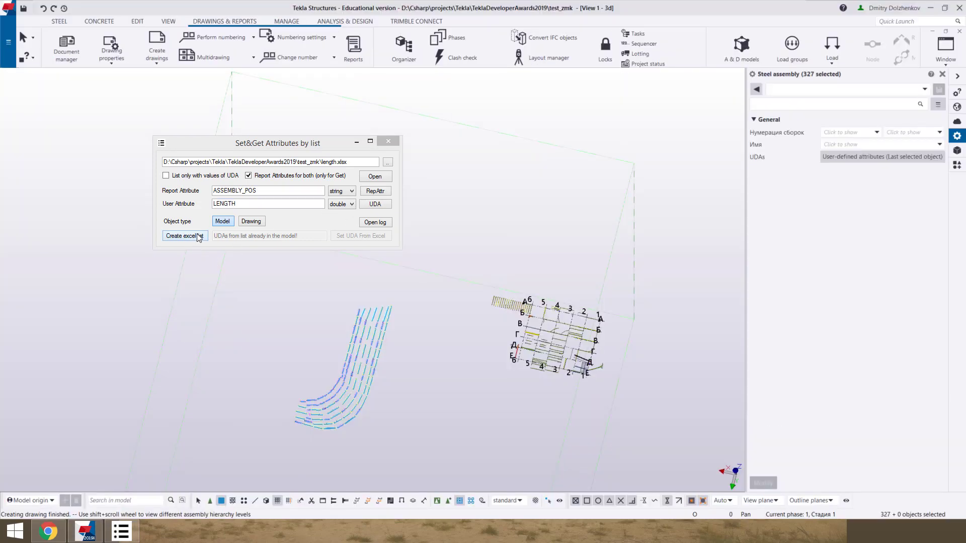
Step: Create the Excel list of ASSEMBLY_POS and LENGTH values for the selected purlin assemblies and open length.xlsx
click(198, 236)
click(374, 177)
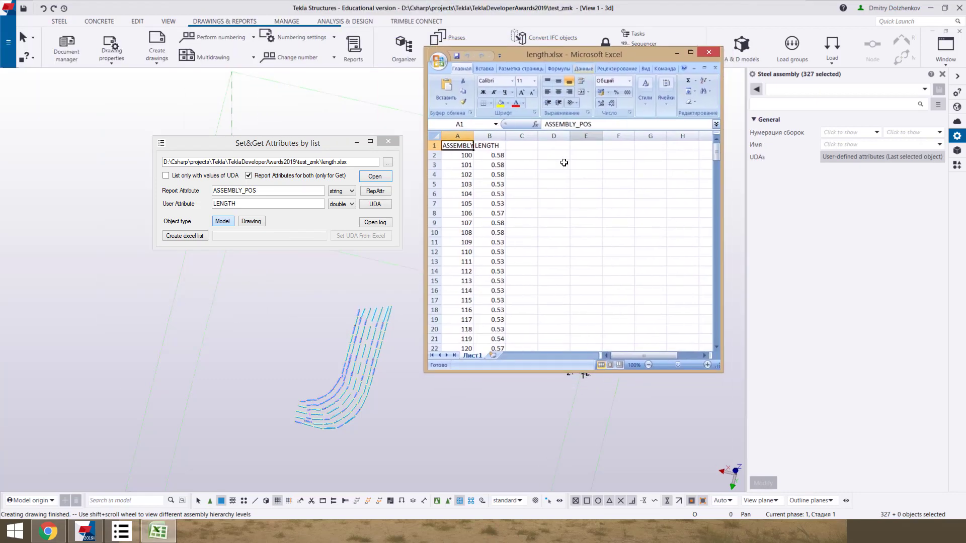
Step: Review the exported assembly positions and lengths in length.xlsx, down to the П-2 assemblies around П-2-17 to П-2-26
click(469, 192)
scroll(470, 235, down, 20)
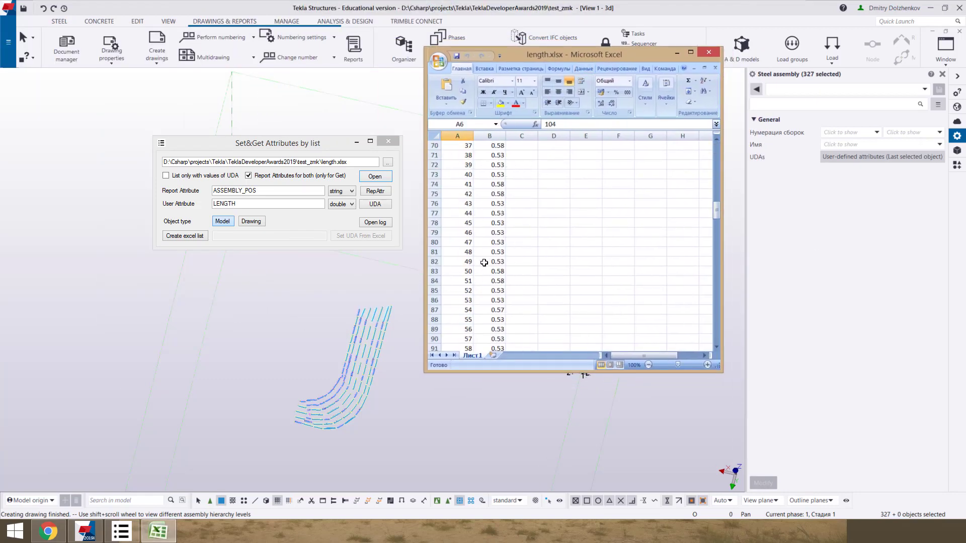
scroll(488, 252, down, 12)
click(487, 212)
click(462, 191)
drag(459, 185, 483, 252)
scroll(482, 258, down, 4)
drag(458, 213, 491, 308)
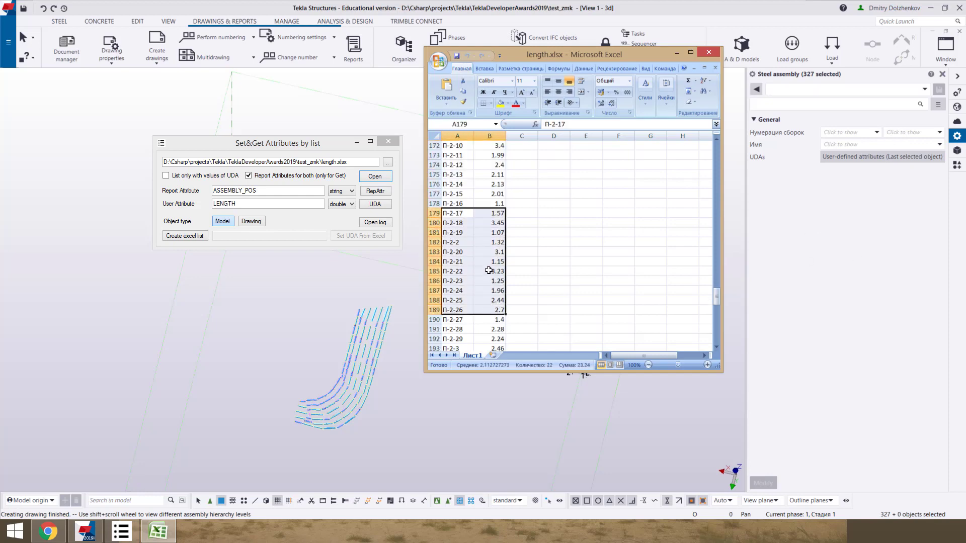
scroll(486, 269, down, 2)
click(451, 224)
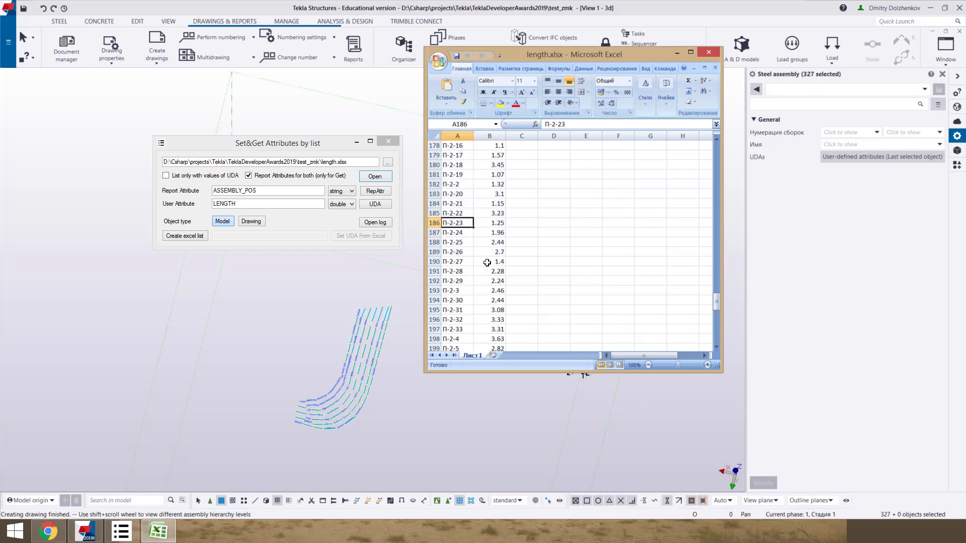
click(498, 224)
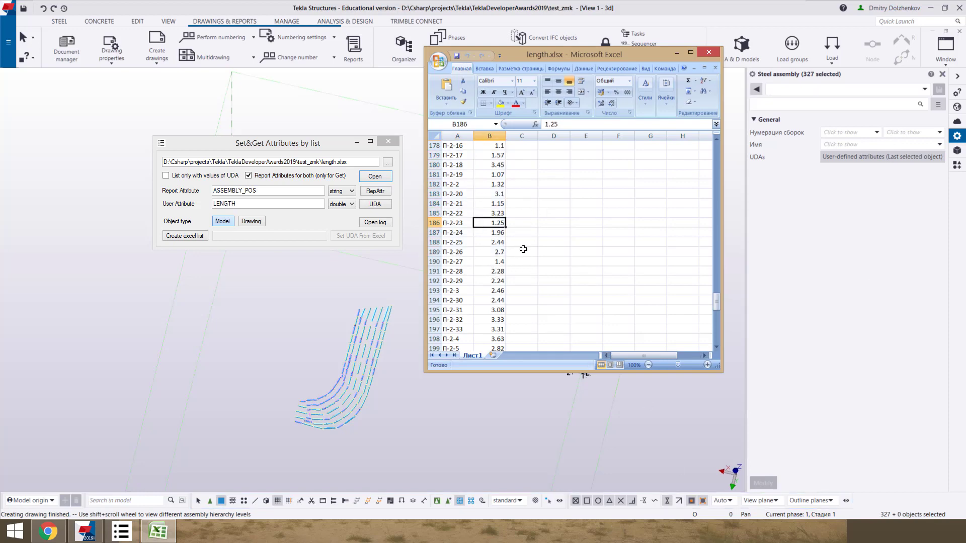
key(F2)
key(shift+Home)
click(491, 252)
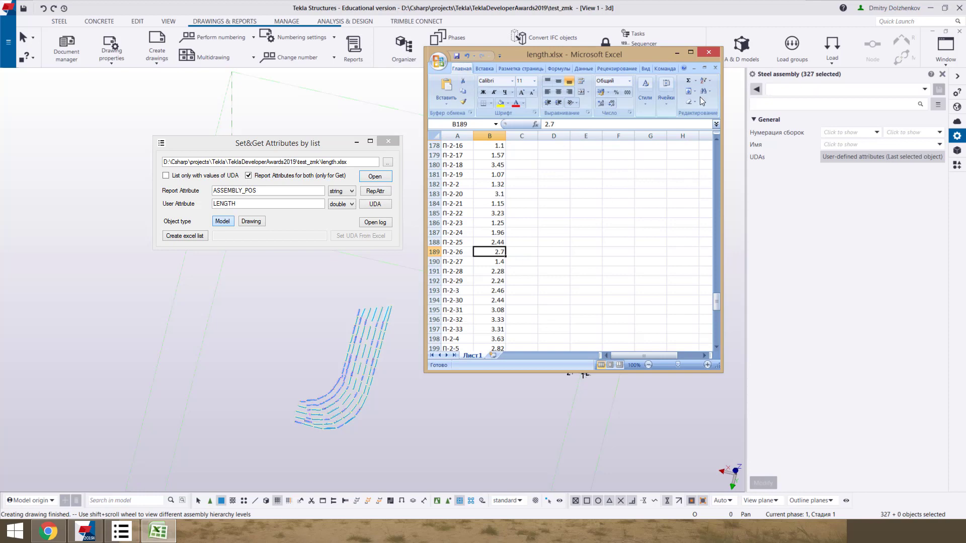
Step: Close the length.xlsx workbook and turn off report attributes for both fields
click(714, 49)
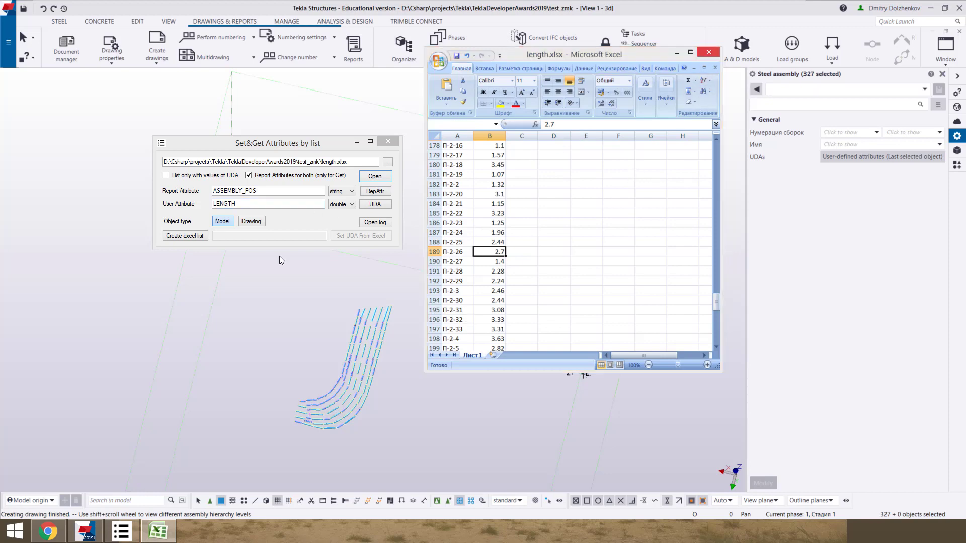
key(Return)
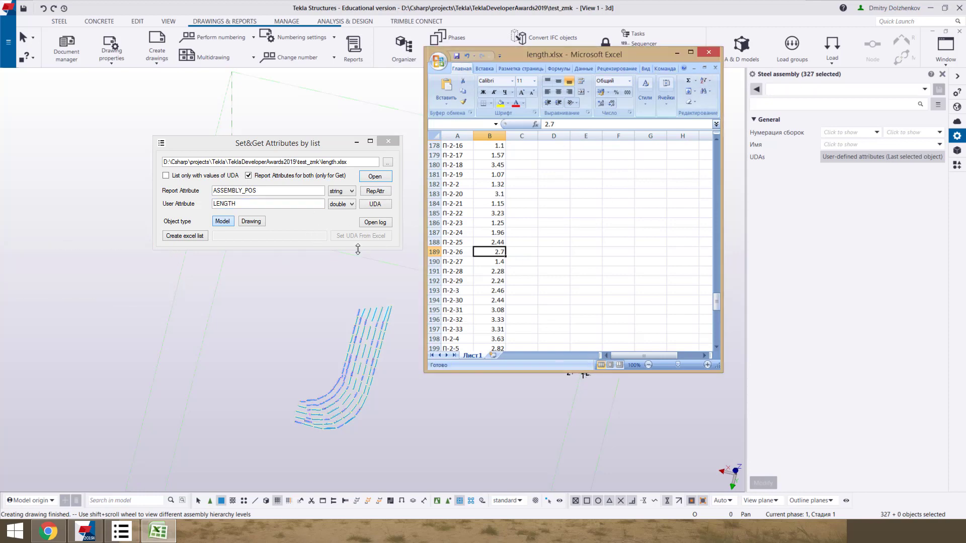
click(249, 176)
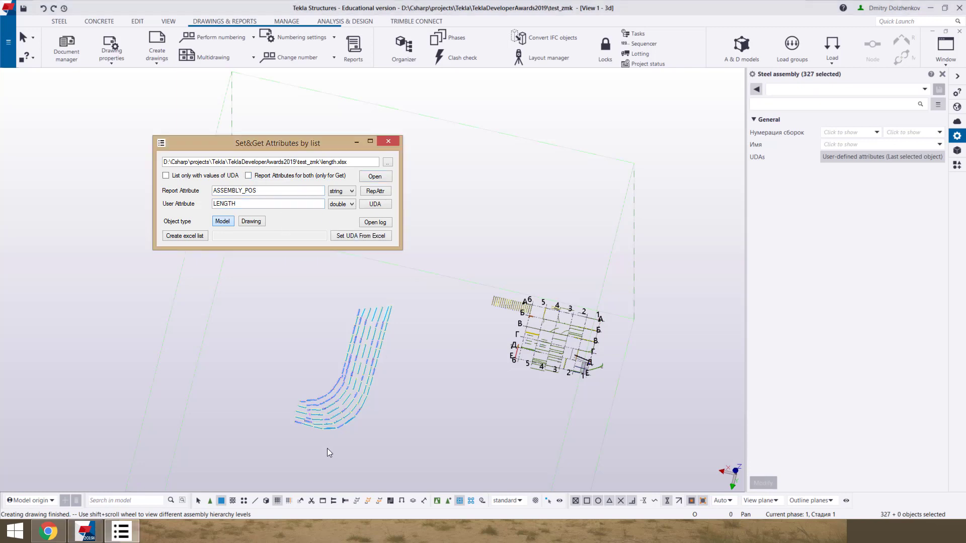
Step: Replace the user attribute name with sap_unit_length
middle_drag(330, 448, 355, 425)
double_click(272, 204)
text(sap)
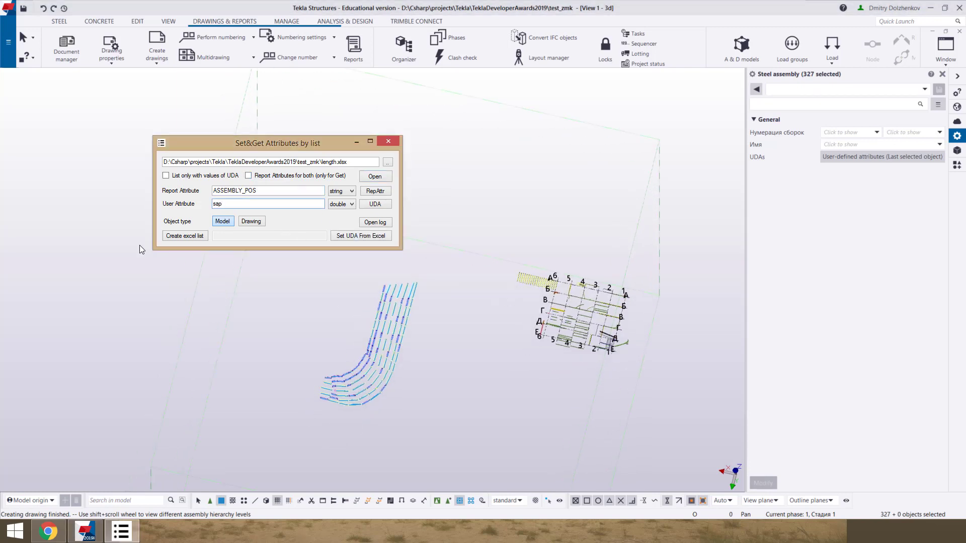
text(_le)
key(BackSpace)
text(u)
key(BackSpace)
text(nit_length)
Step: Write the lengths from length.xlsx into the sap_unit_length UDA of all purlin assemblies in the curved group
scroll(343, 351, up, 3)
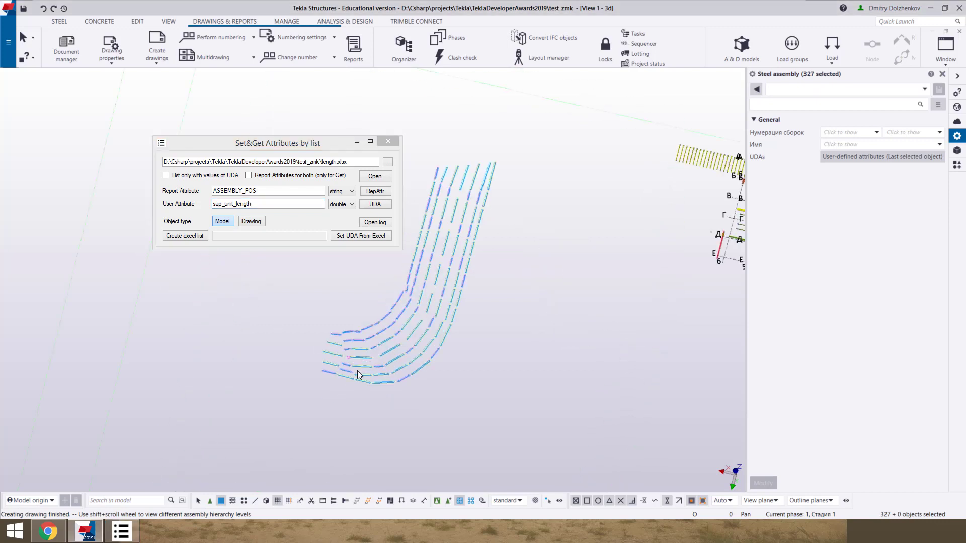
scroll(299, 405, down, 3)
drag(288, 421, 449, 277)
scroll(395, 342, up, 5)
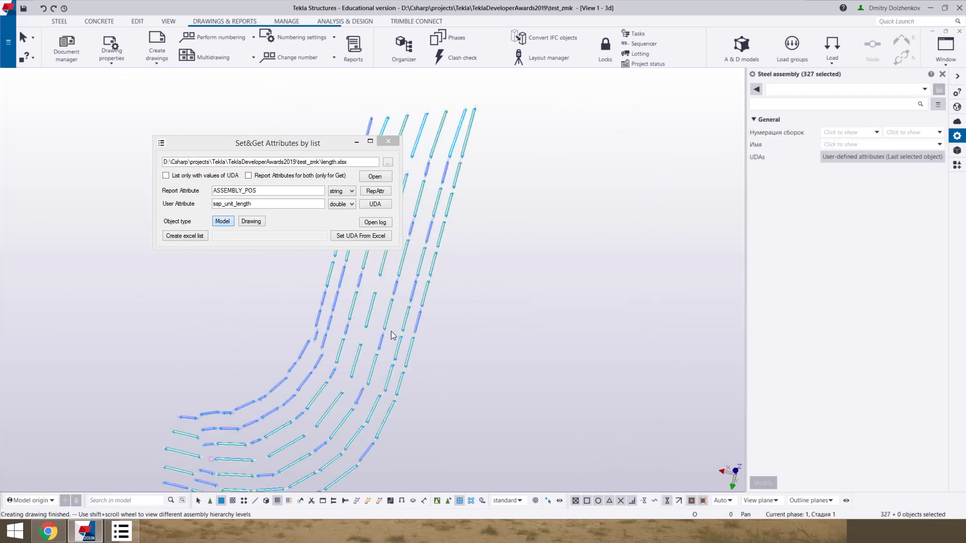
click(356, 236)
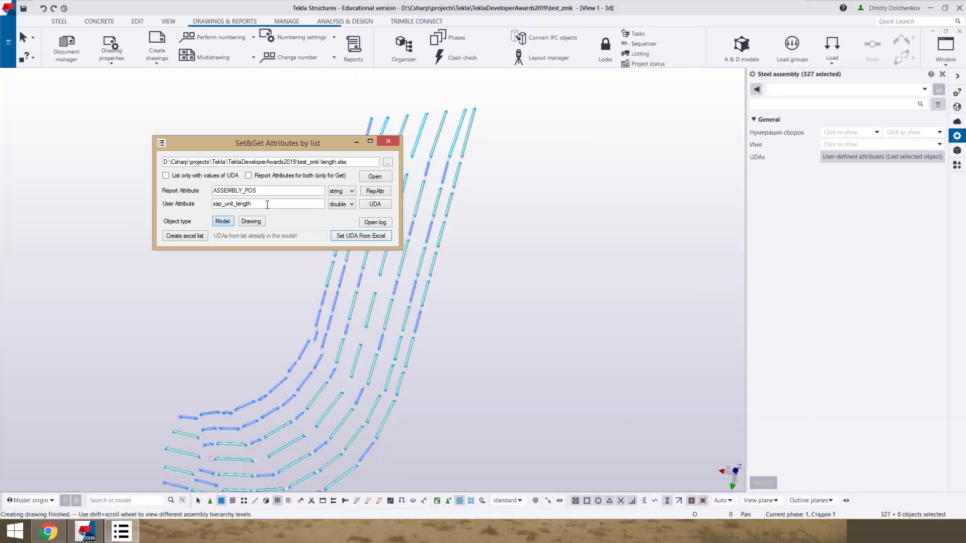
double_click(268, 204)
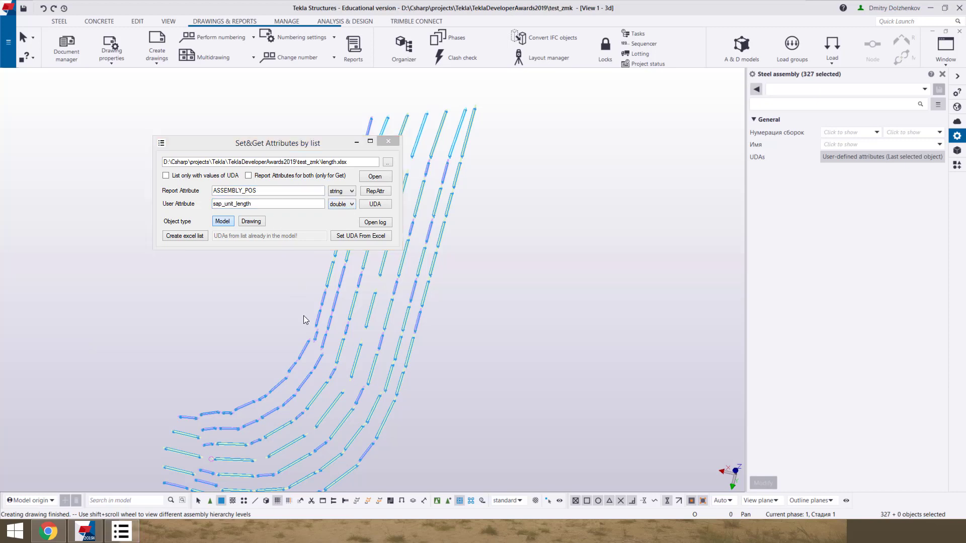
ctrl+middle_drag(324, 401, 427, 366)
scroll(427, 366, up, 3)
scroll(247, 276, down, 5)
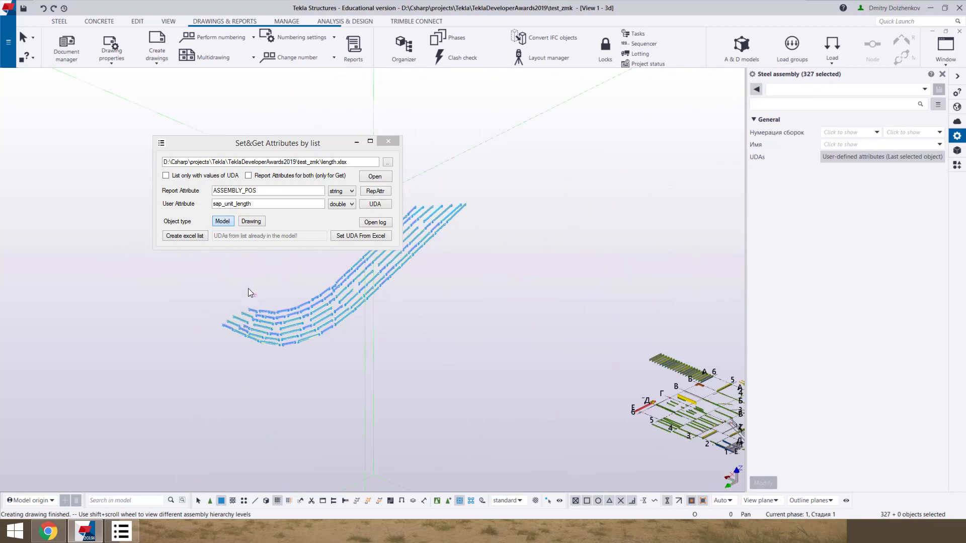
scroll(270, 287, up, 5)
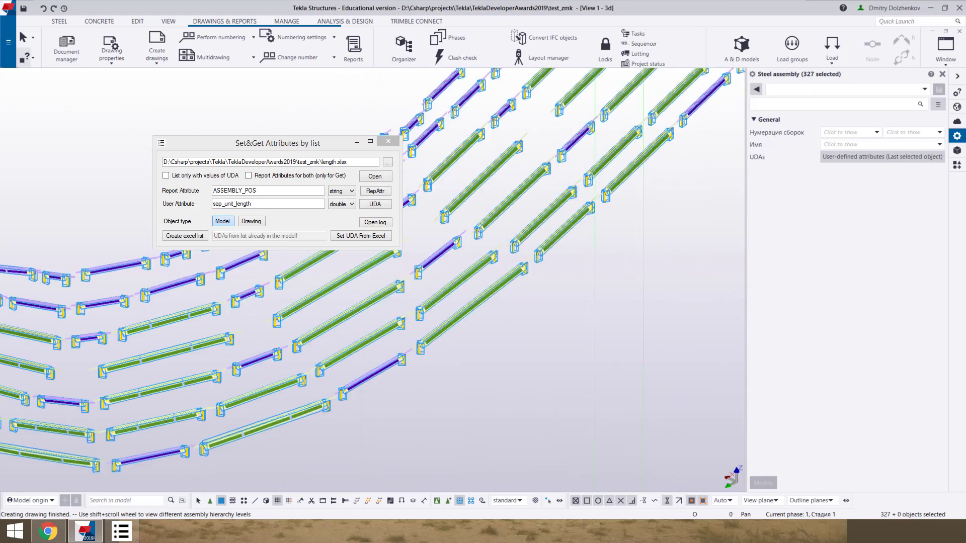
Step: Change the list file name to length_check.xlsx, create the Excel list of sap_unit_length values, and open it
click(337, 161)
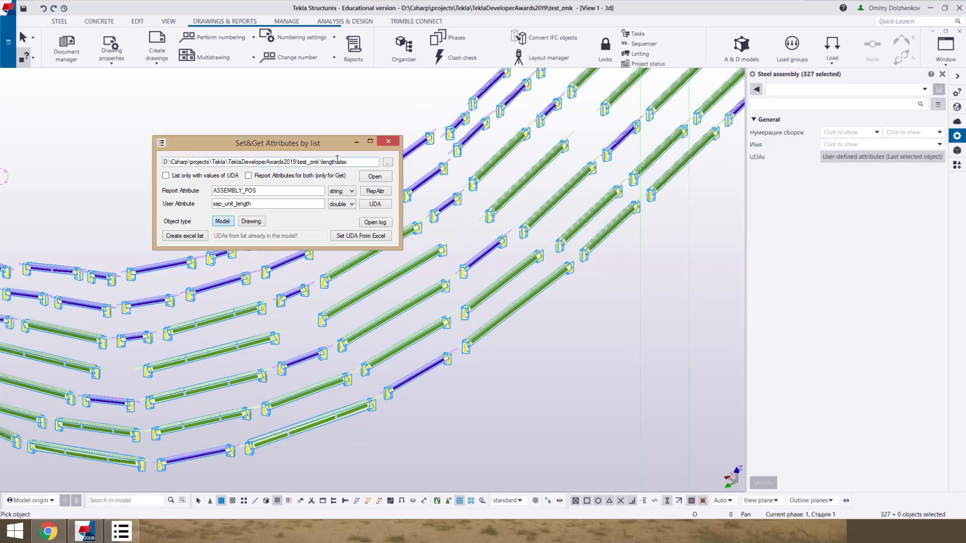
text(_)
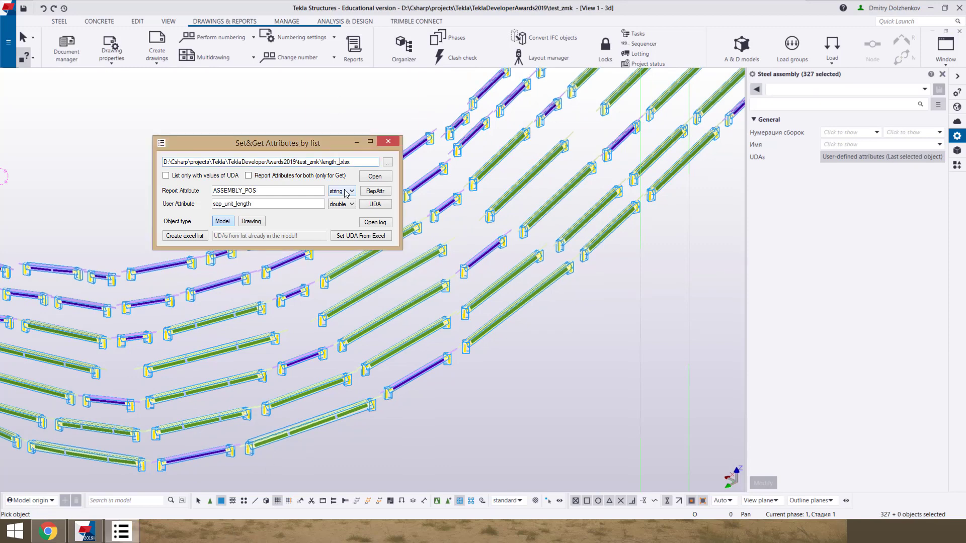
text(check)
click(186, 239)
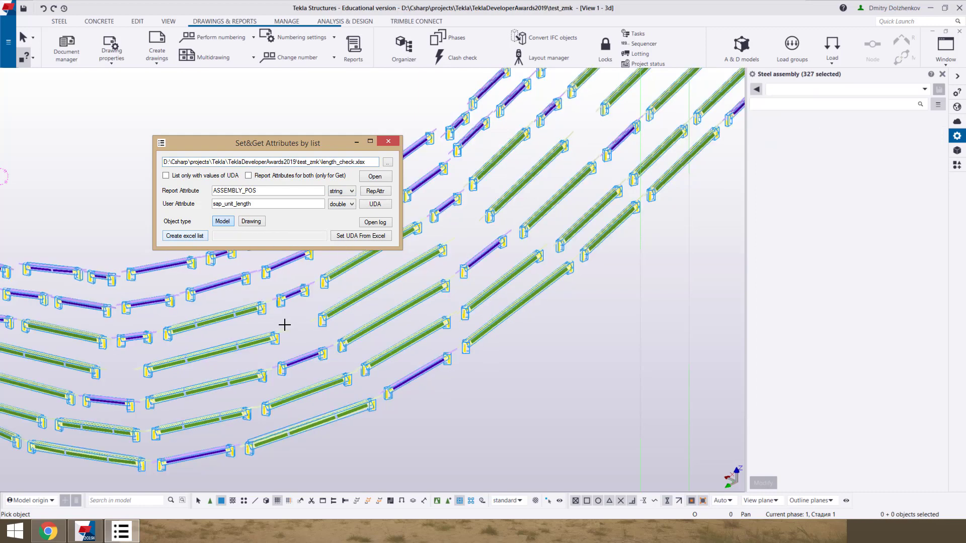
click(379, 183)
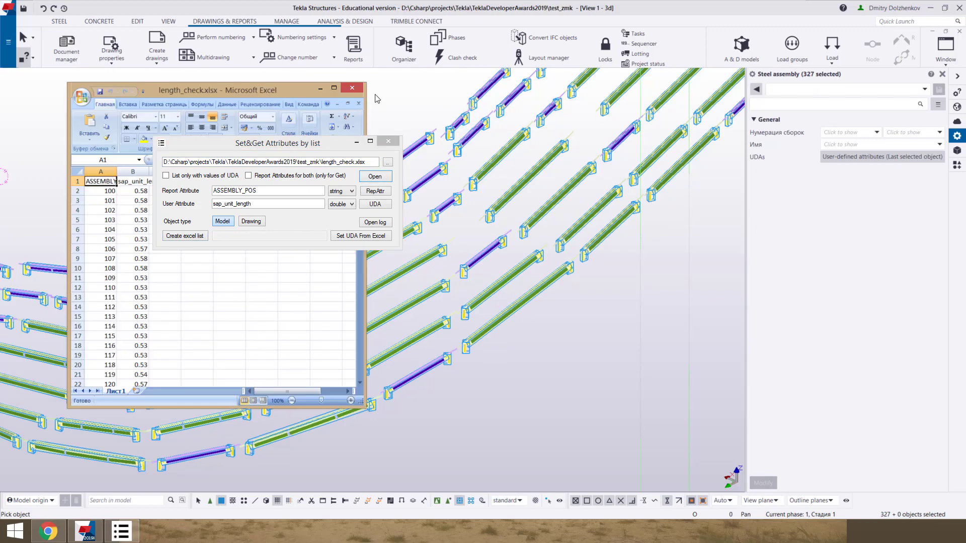
Step: Check the sap_unit_length values of the assemblies in length_check.xlsx, including the П-2 rows
click(513, 260)
scroll(514, 298, down, 20)
click(502, 290)
drag(514, 328, 481, 261)
scroll(497, 328, down, 6)
scroll(505, 326, up, 5)
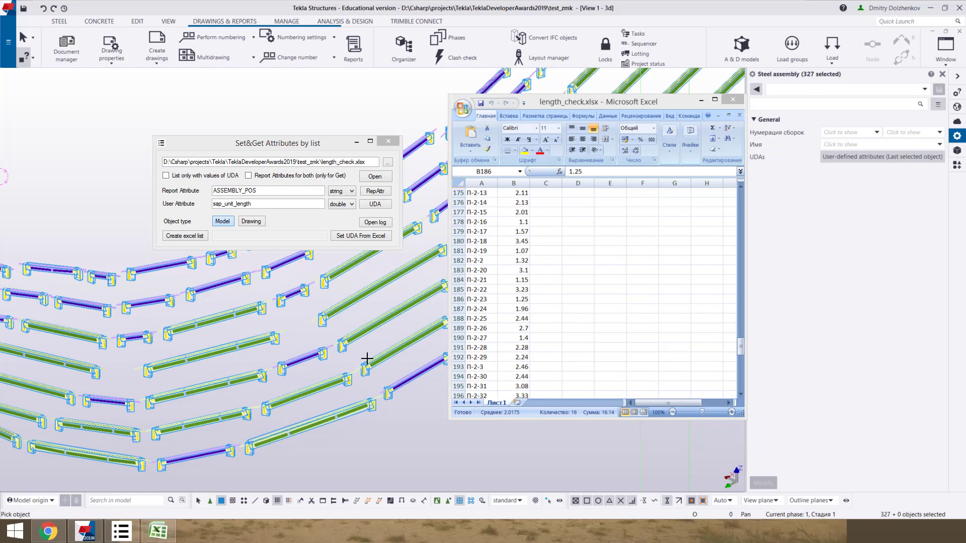